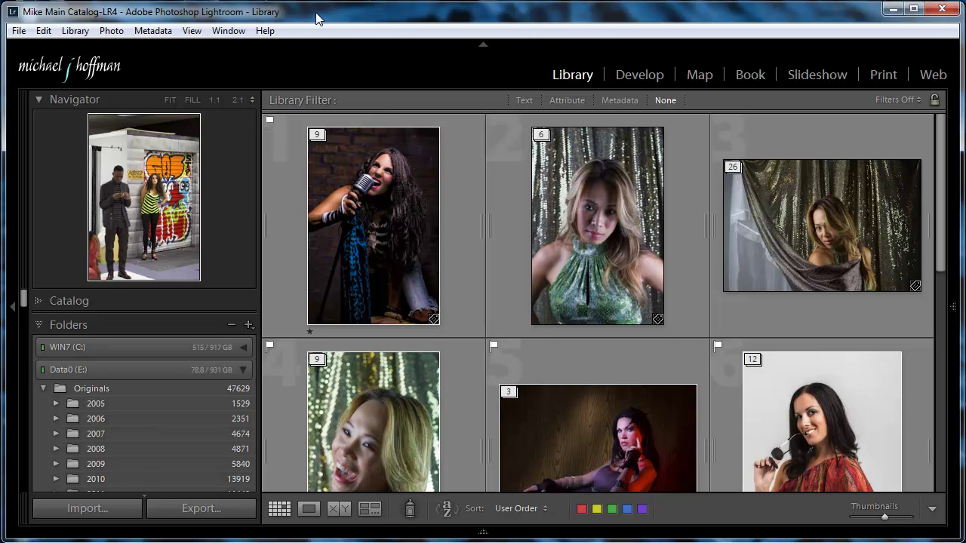
Step: Open Edit > Catalog Settings and move the dialog higher to show the catalog's location
{"action": "left_click", "coordinate": [39, 33]}
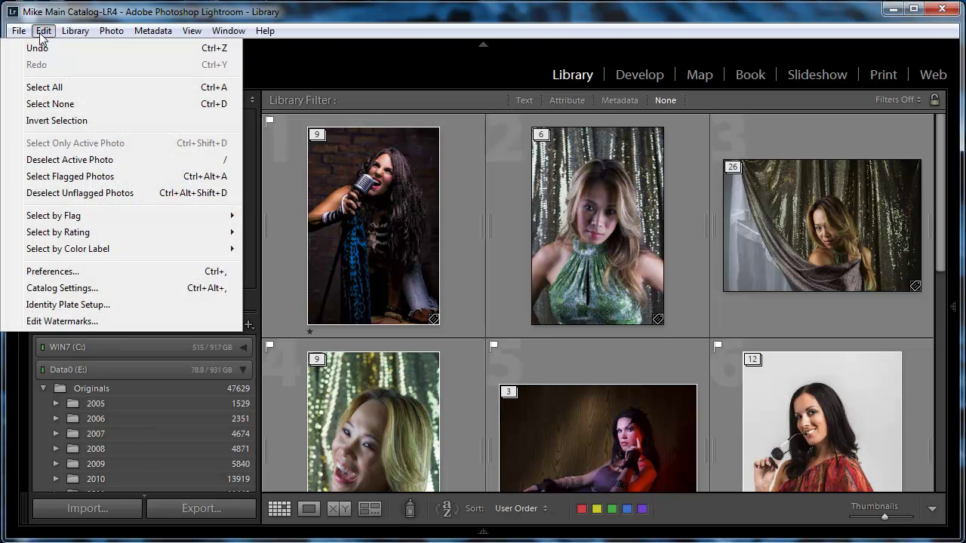
{"action": "left_click", "coordinate": [55, 293]}
{"action": "left_click_drag", "start_coordinate": [468, 337], "coordinate": [334, 96]}
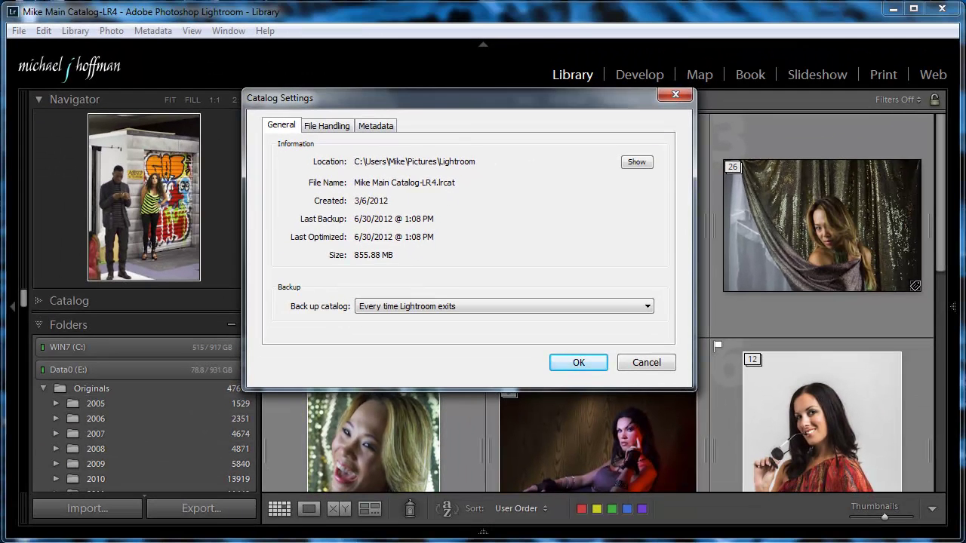
{"action": "left_click_drag", "start_coordinate": [449, 230], "coordinate": [467, 106]}
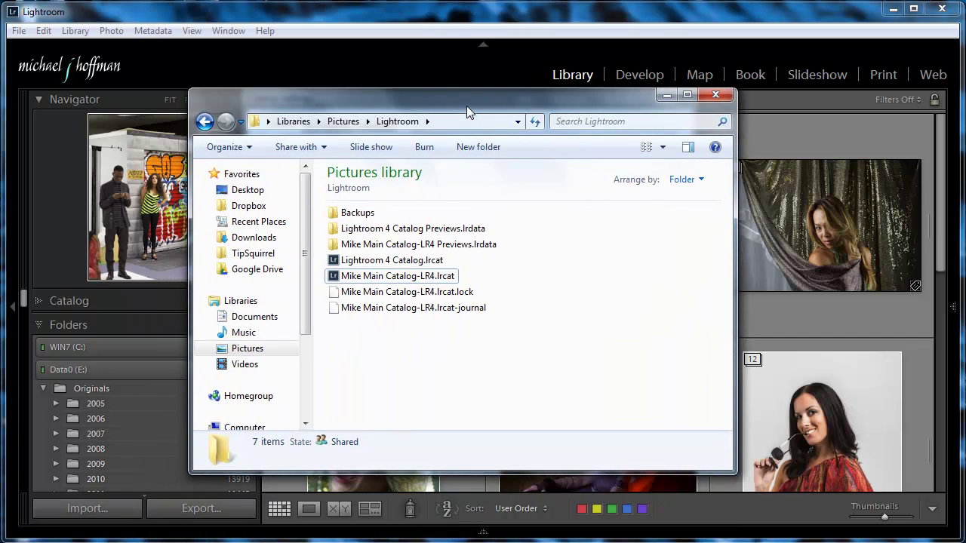
{"action": "left_click", "coordinate": [441, 125]}
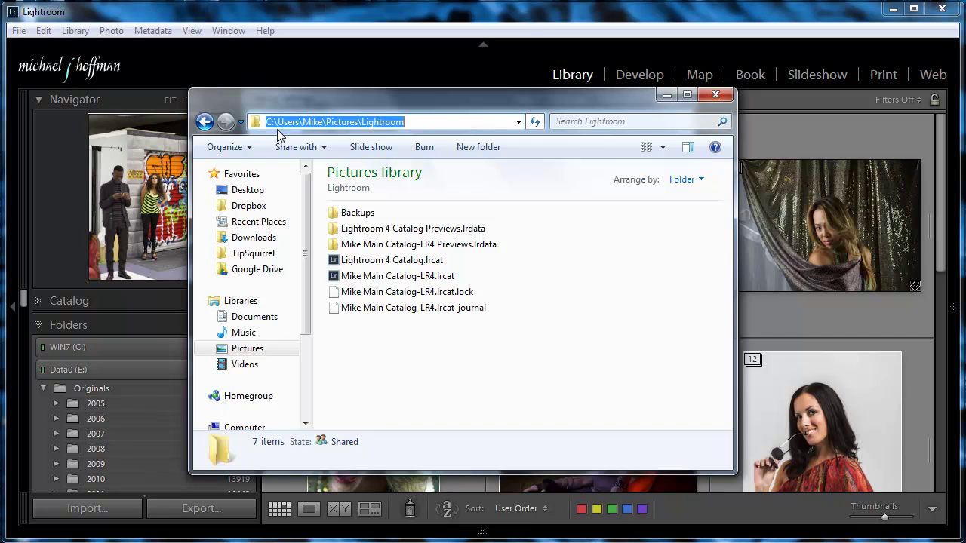
{"action": "left_click", "coordinate": [392, 364]}
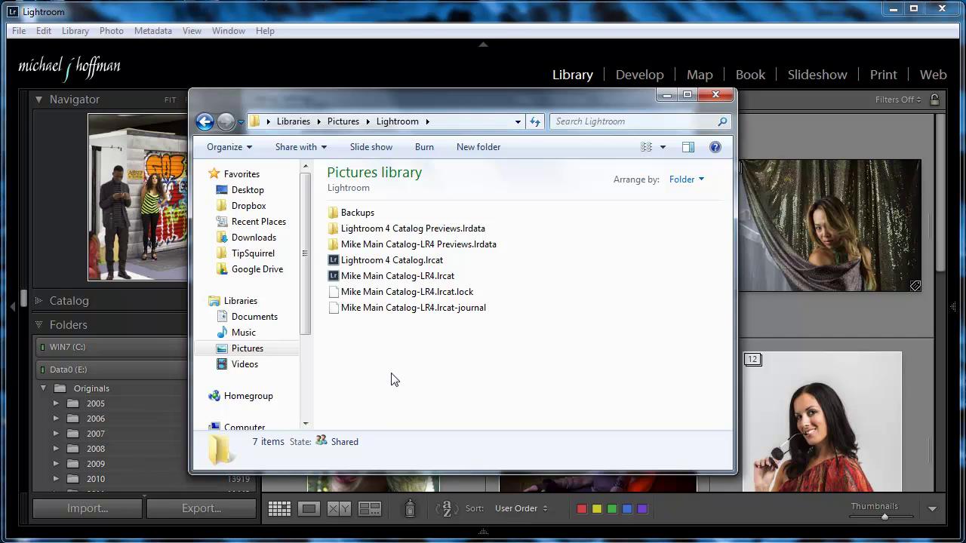
{"action": "left_click", "coordinate": [436, 282]}
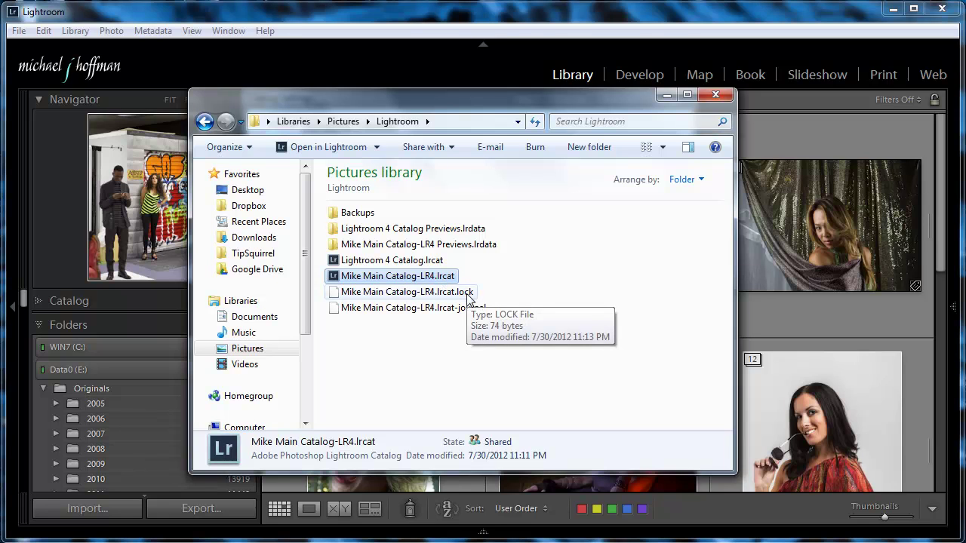
{"action": "mouse_move", "coordinate": [474, 314]}
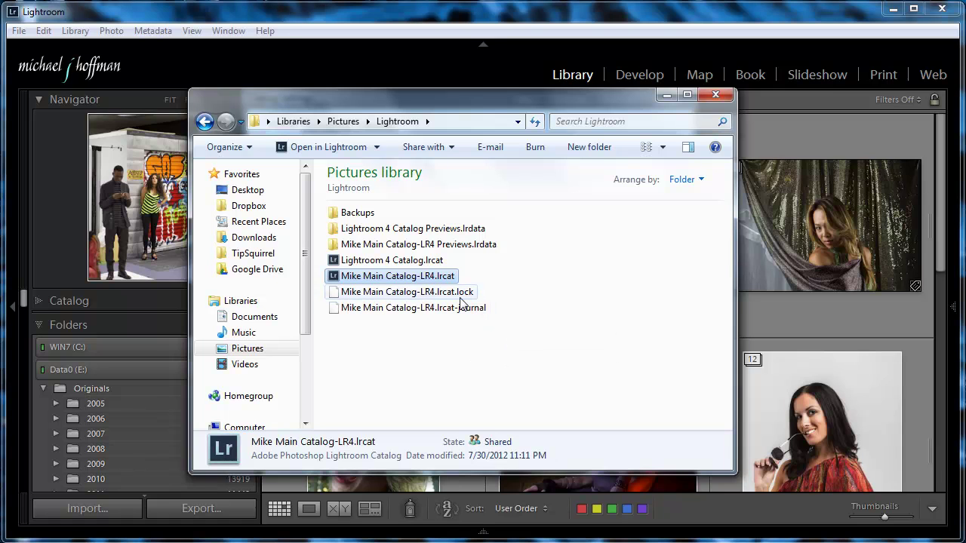
{"action": "mouse_move", "coordinate": [460, 298]}
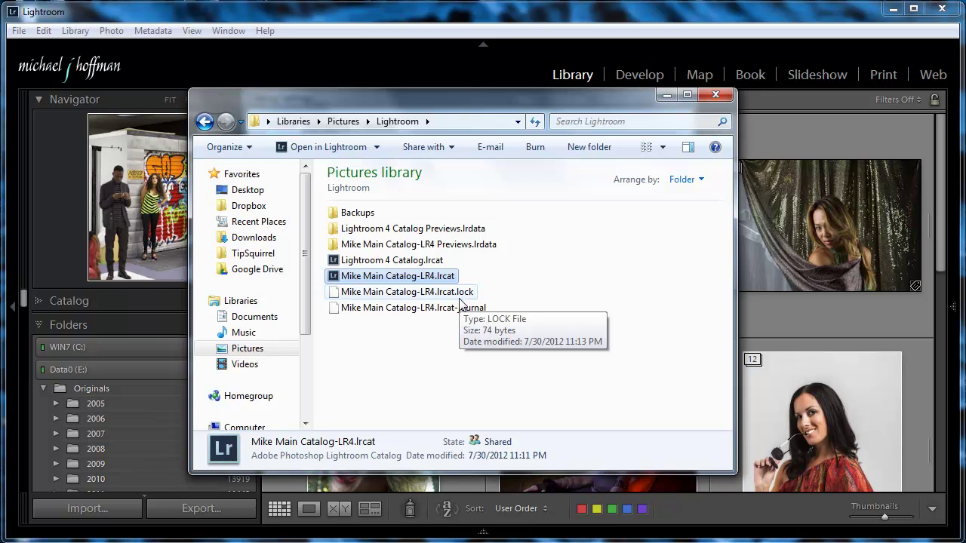
{"action": "left_click_drag", "start_coordinate": [501, 96], "coordinate": [352, 77]}
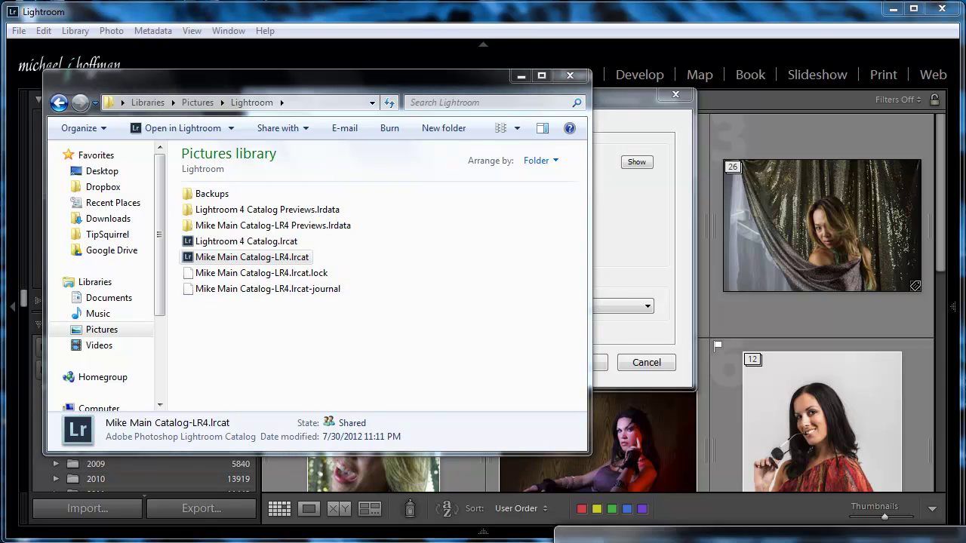
Step: In a new Explorer window, open Elements (M:) > Lightroom > the catalog folder
{"action": "key", "text": "super+e"}
{"action": "left_click_drag", "start_coordinate": [763, 228], "coordinate": [765, 98]}
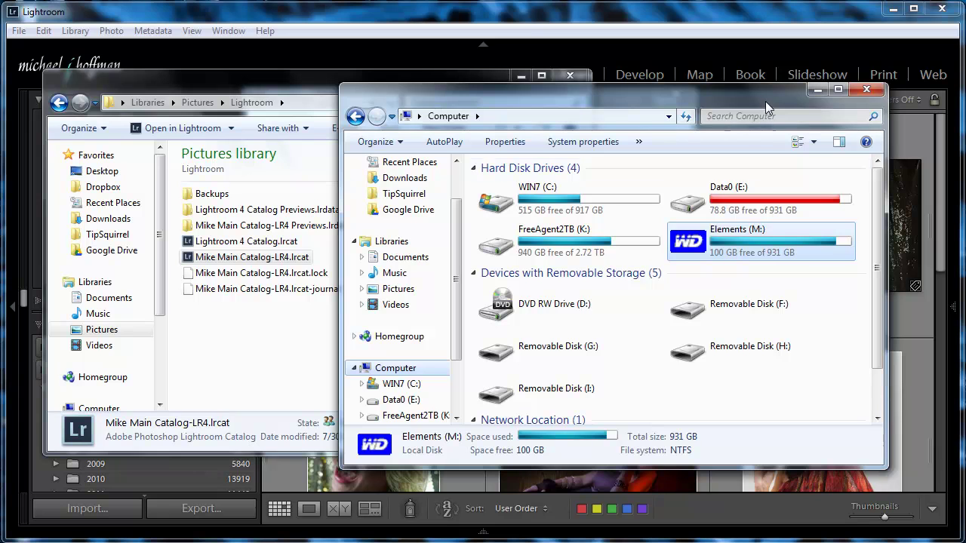
{"action": "double_click", "coordinate": [706, 240]}
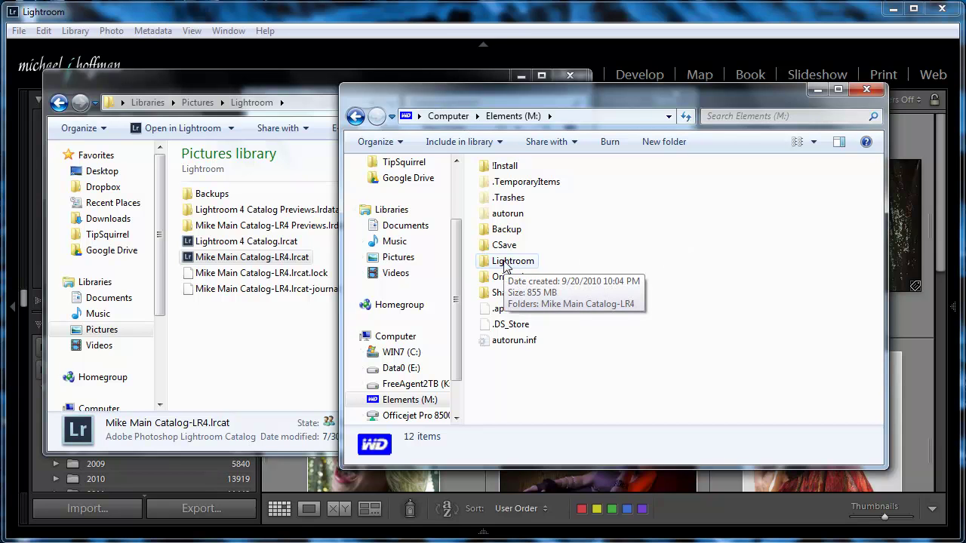
{"action": "double_click", "coordinate": [504, 266]}
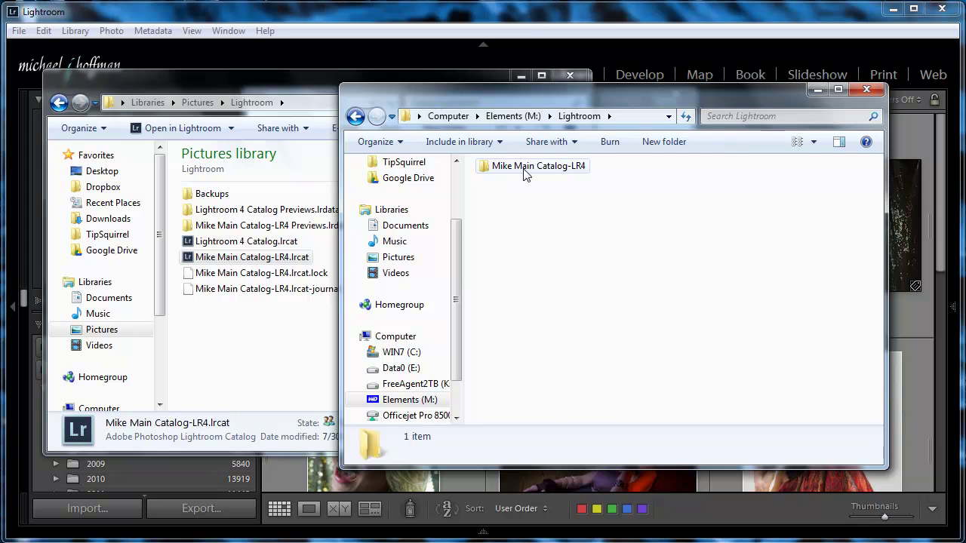
{"action": "double_click", "coordinate": [494, 165]}
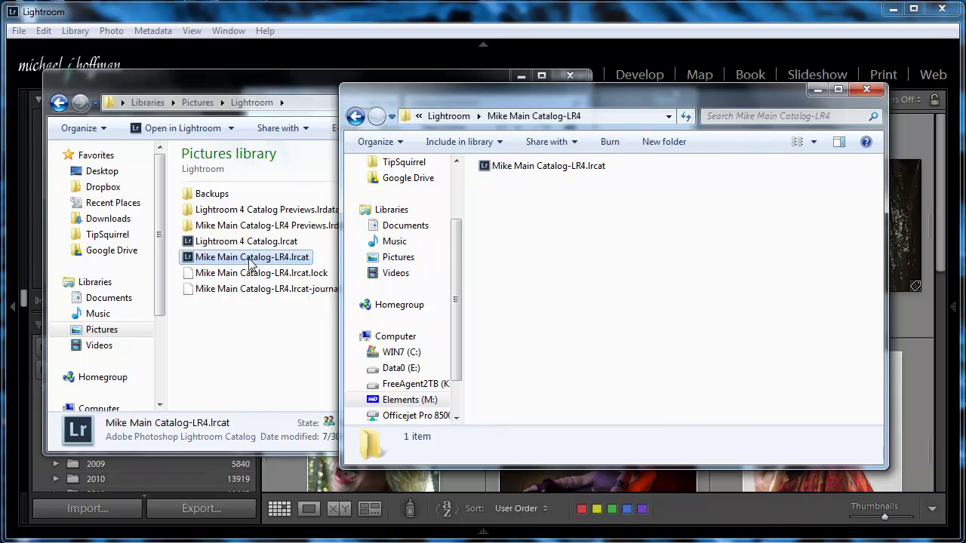
Step: Select the migrated .lrcat file, then minimize that window and close the local Lightroom window
{"action": "left_click", "coordinate": [528, 167]}
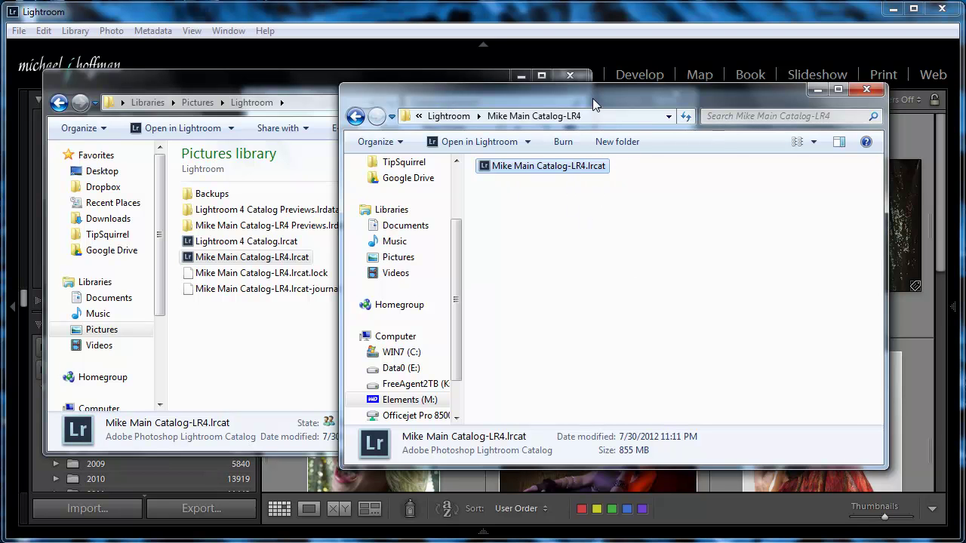
{"action": "left_click", "coordinate": [818, 90]}
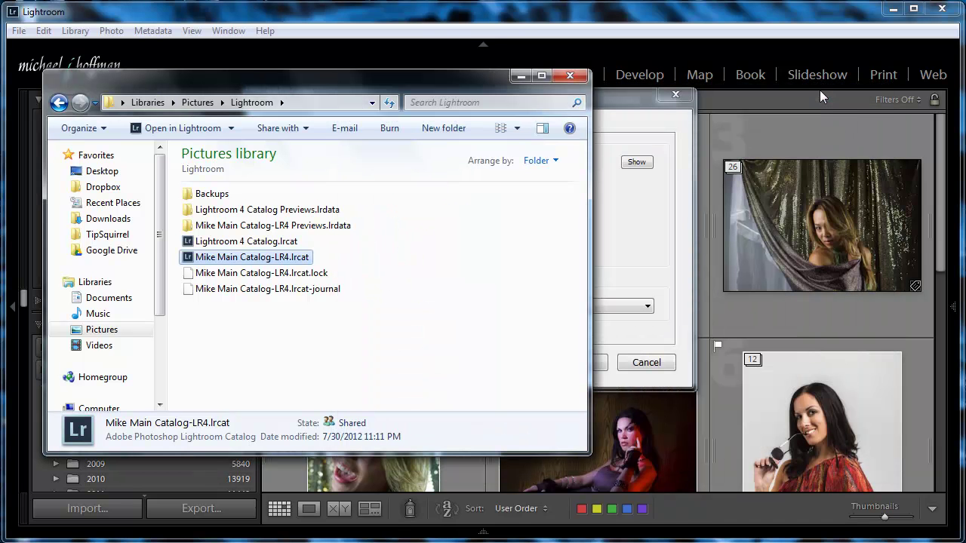
{"action": "left_click", "coordinate": [521, 75]}
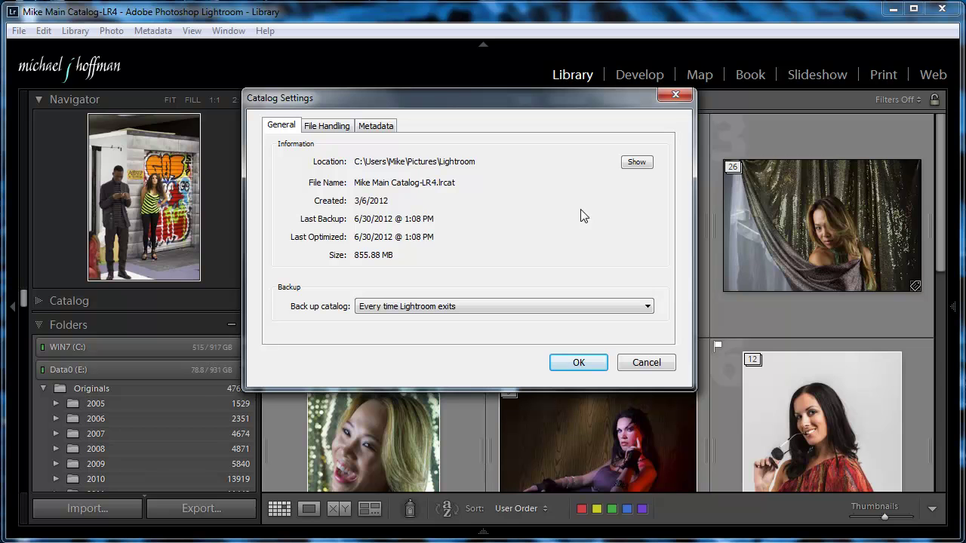
Step: Cancel Catalog Settings, review the Originals year folders, and place the Data0 (E:) Originals window up-left
{"action": "left_click", "coordinate": [647, 363]}
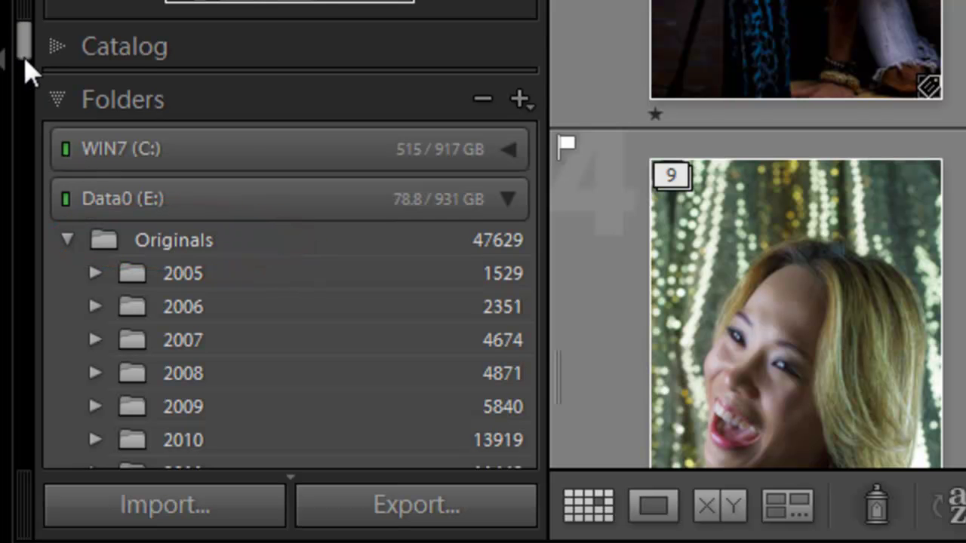
{"action": "left_click_drag", "start_coordinate": [25, 63], "coordinate": [43, 43]}
{"action": "left_click_drag", "start_coordinate": [24, 45], "coordinate": [26, 65]}
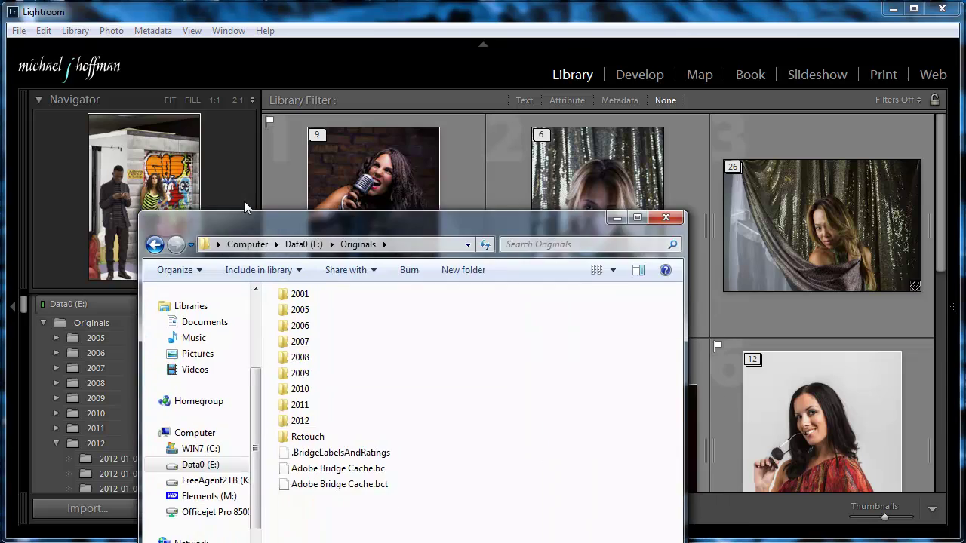
{"action": "left_click_drag", "start_coordinate": [244, 201], "coordinate": [198, 108]}
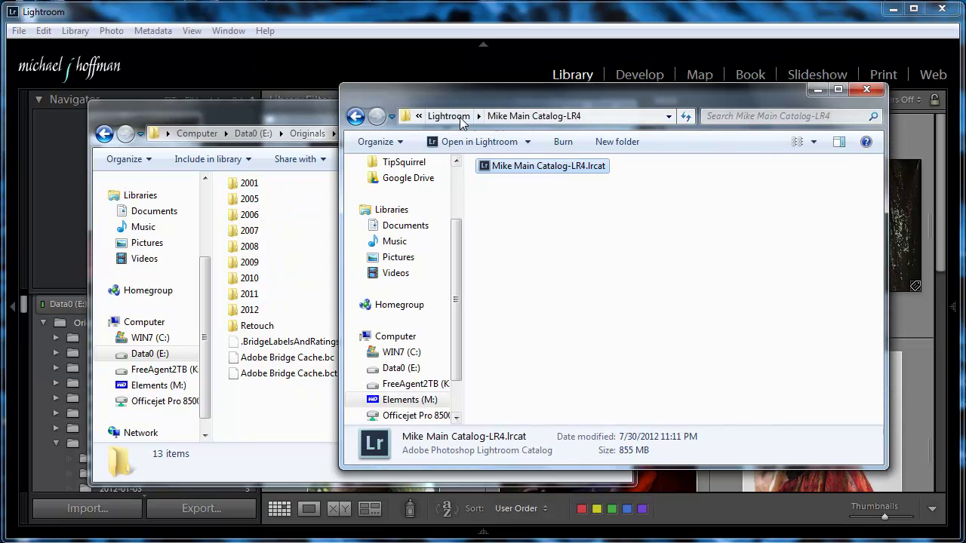
Step: Browse Elements (M:) > Originals > 2009 into the 2009-02-14 Valentines Day folder
{"action": "left_click", "coordinate": [354, 117]}
{"action": "left_click", "coordinate": [354, 117]}
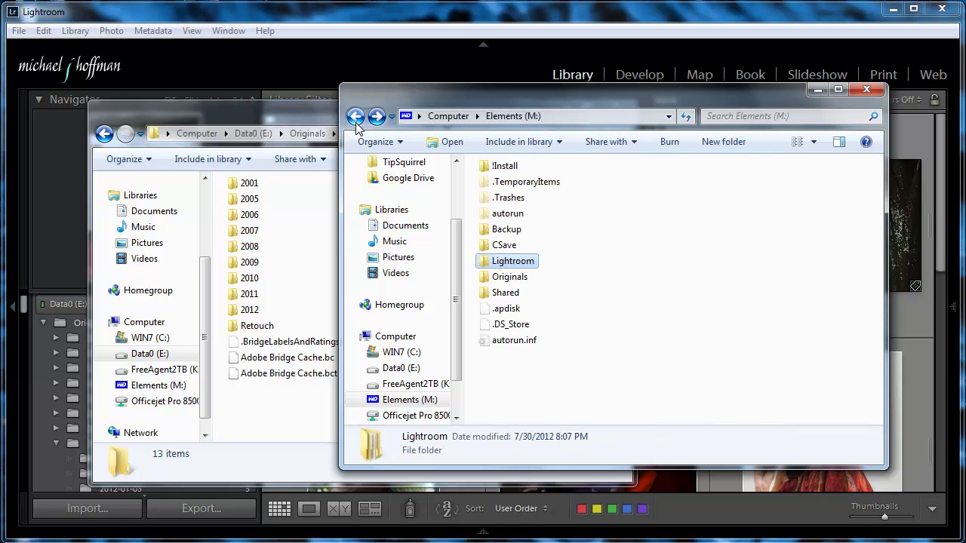
{"action": "left_click", "coordinate": [517, 277]}
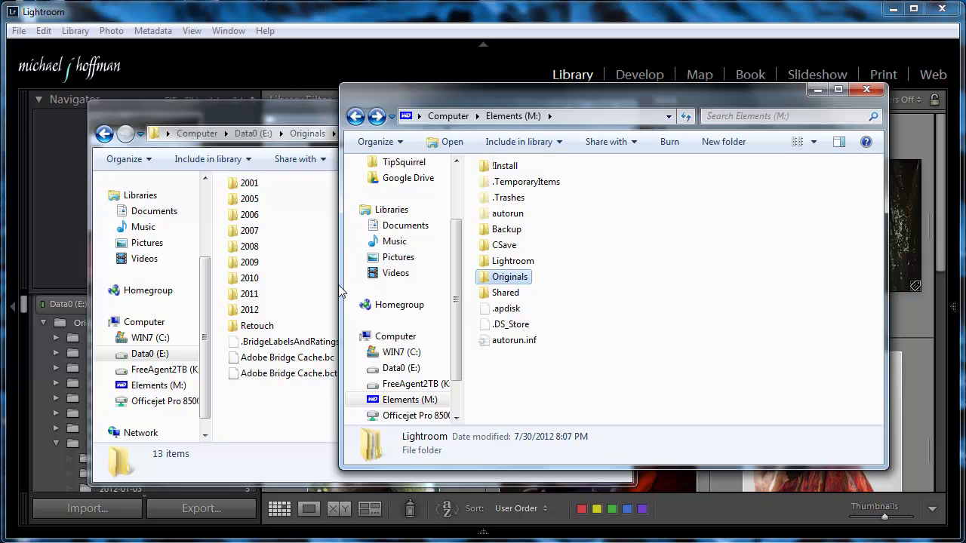
{"action": "double_click", "coordinate": [512, 279]}
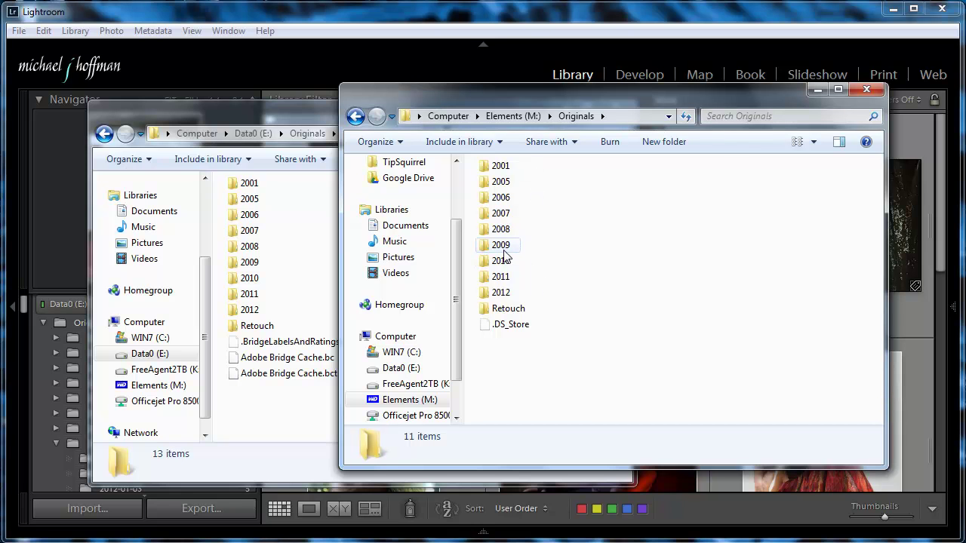
{"action": "double_click", "coordinate": [501, 249]}
{"action": "double_click", "coordinate": [528, 261]}
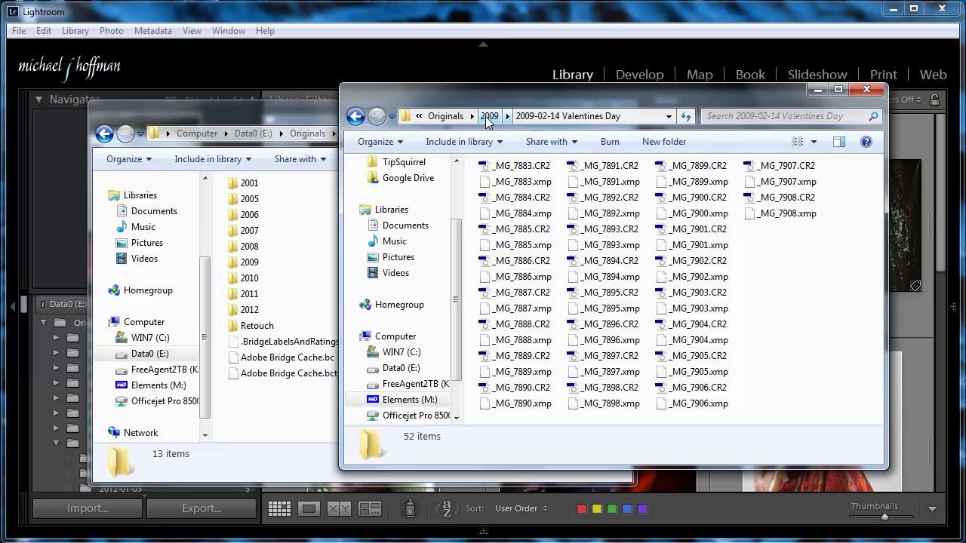
Step: Go back up to Elements (M:) and open Lightroom > Mike Main Catalog-LR4
{"action": "left_click", "coordinate": [488, 117]}
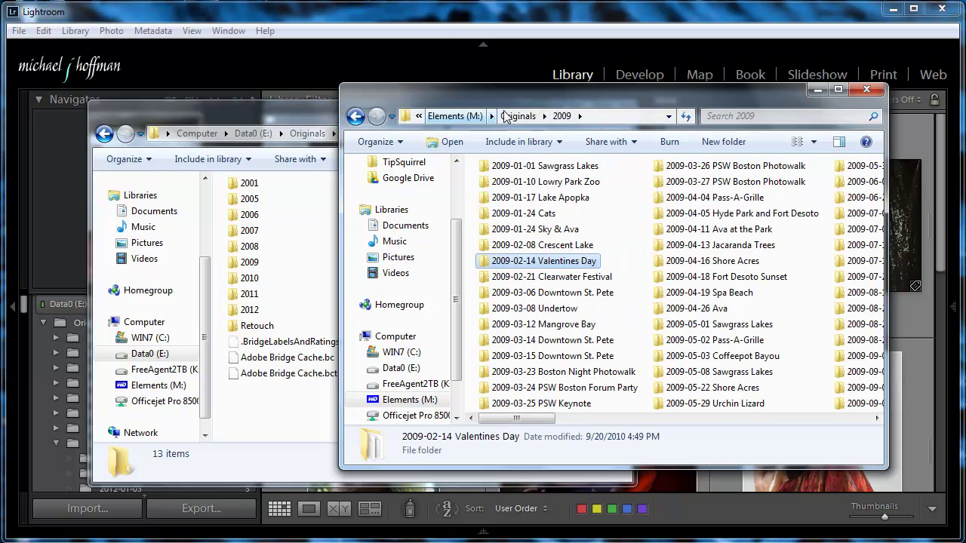
{"action": "left_click", "coordinate": [521, 116]}
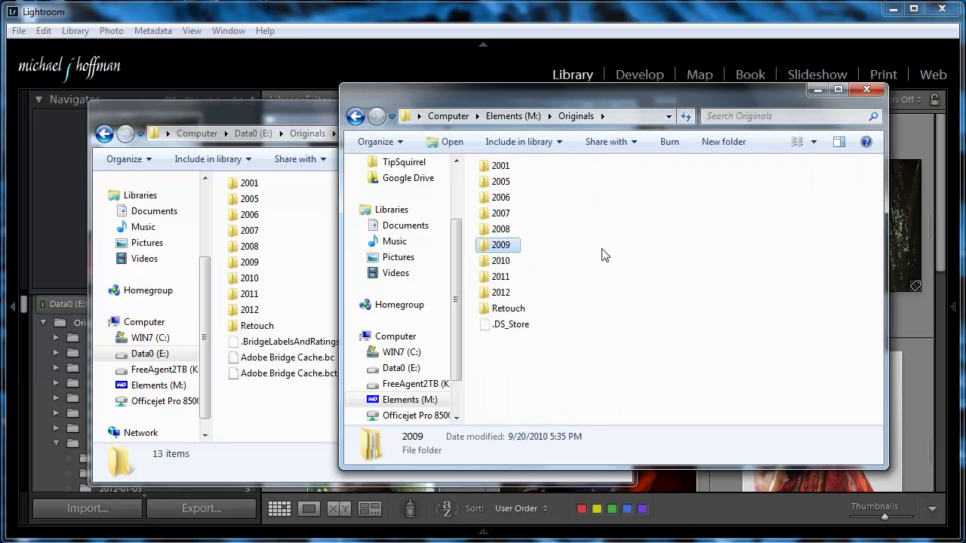
{"action": "left_click", "coordinate": [517, 116]}
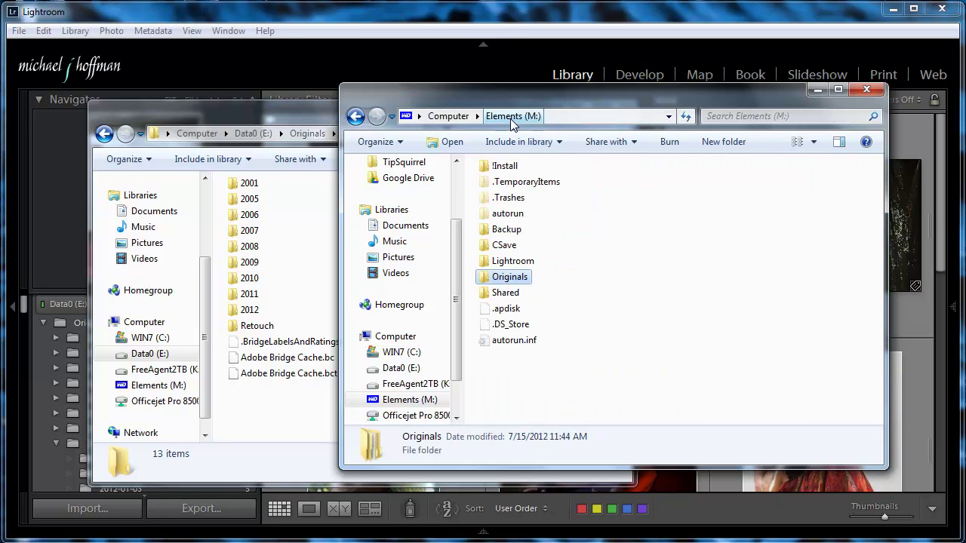
{"action": "double_click", "coordinate": [521, 261]}
{"action": "double_click", "coordinate": [527, 172]}
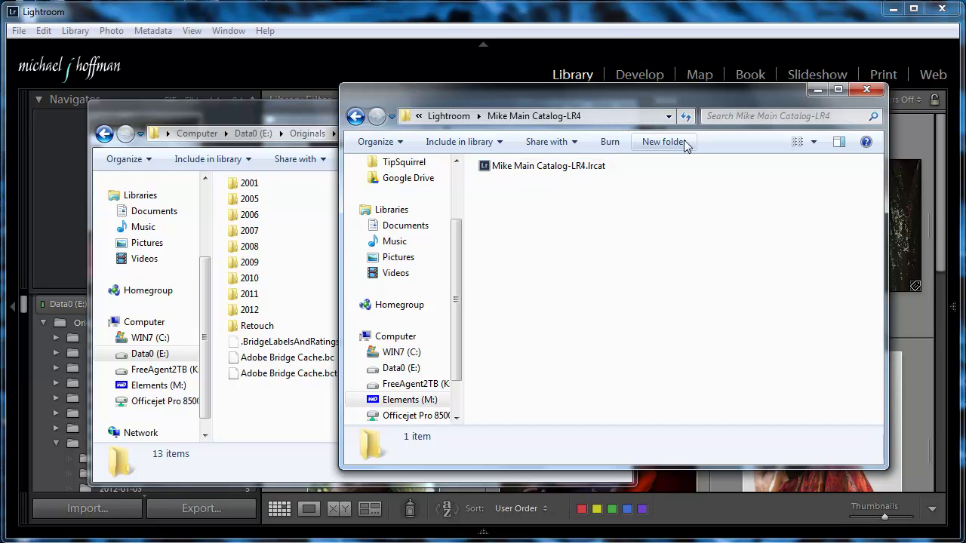
Step: Return to the drives list and move the M: window mostly off-screen
{"action": "left_click", "coordinate": [402, 400]}
{"action": "left_click", "coordinate": [396, 336]}
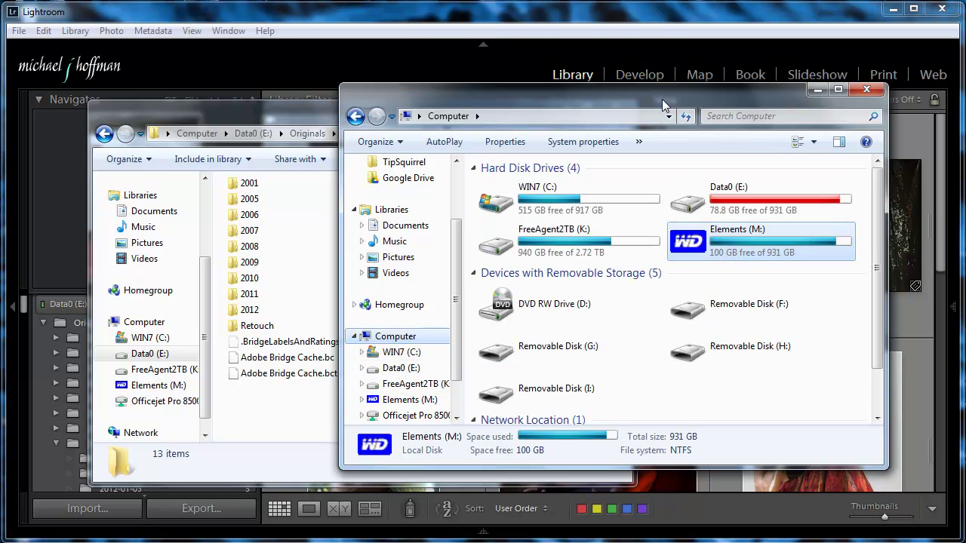
{"action": "left_click_drag", "start_coordinate": [666, 107], "coordinate": [801, 542]}
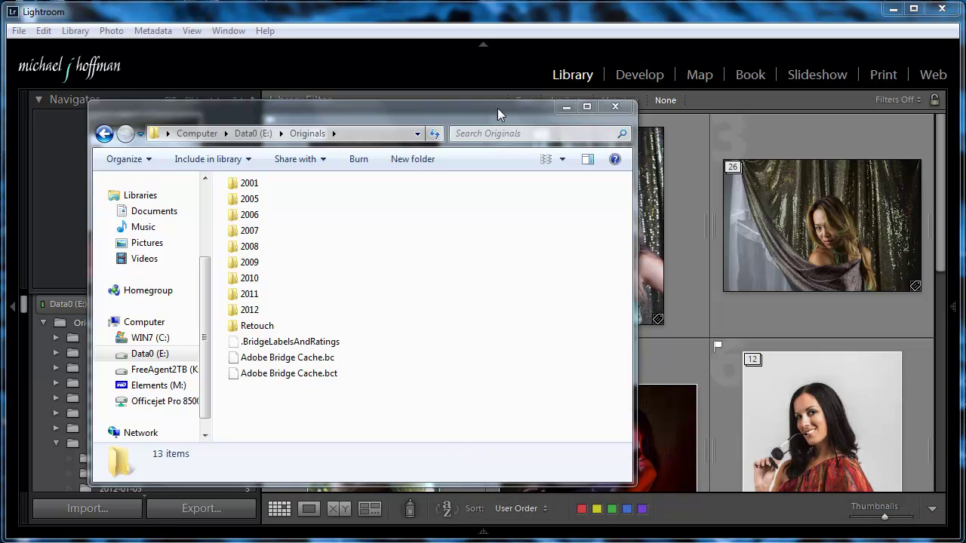
Step: Move the Data0 Originals window off-screen and open recent Lightroom 4 Catalog.lrcat from File > Open Recent
{"action": "left_click_drag", "start_coordinate": [484, 108], "coordinate": [453, 542]}
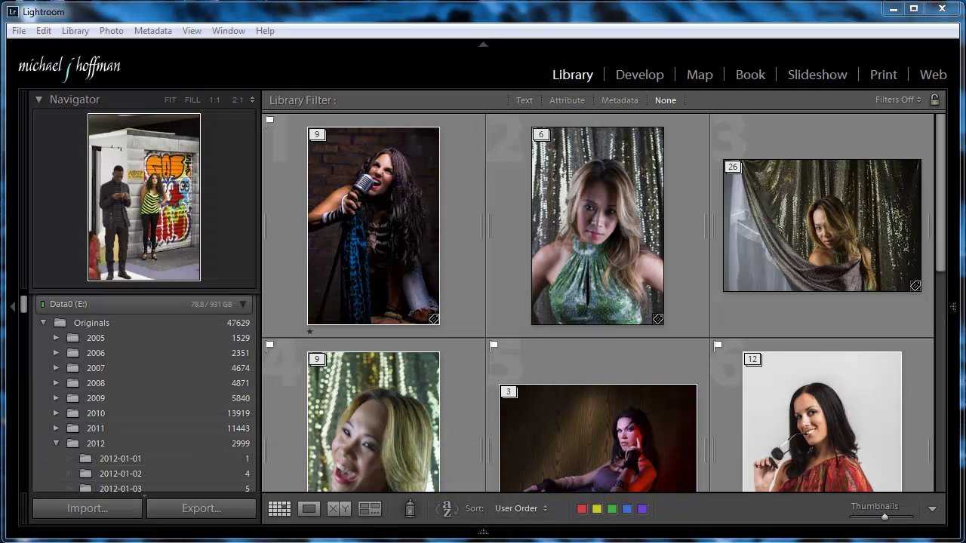
{"action": "left_click", "coordinate": [22, 34]}
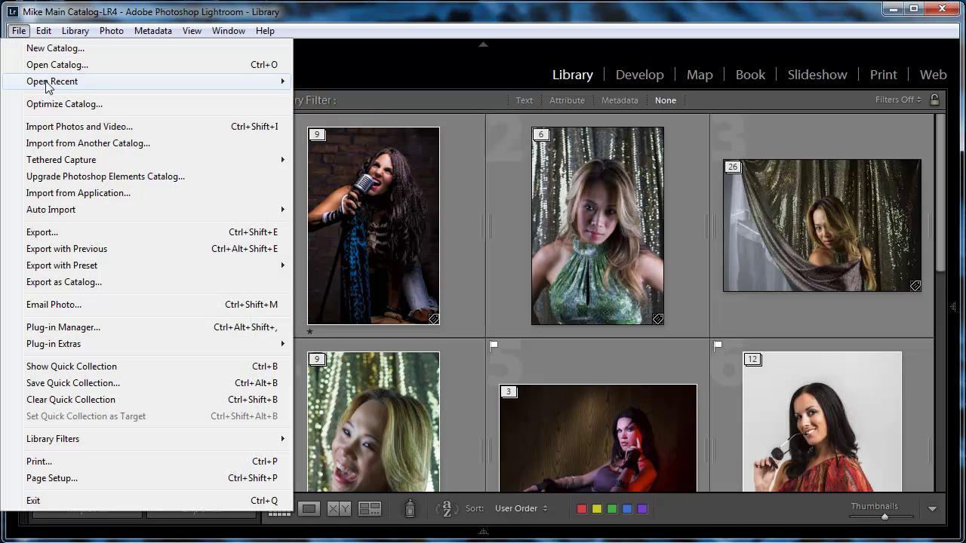
{"action": "mouse_move", "coordinate": [50, 85]}
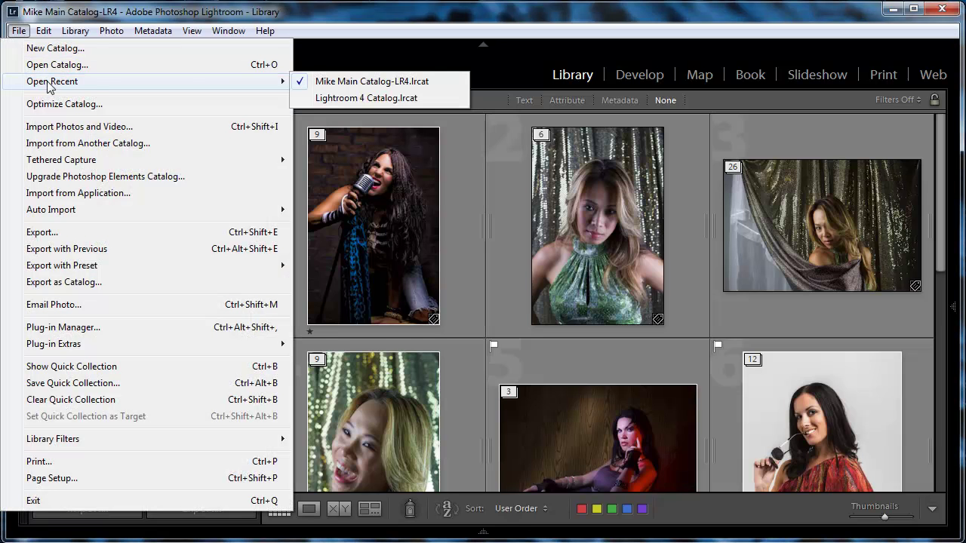
{"action": "left_click", "coordinate": [360, 101]}
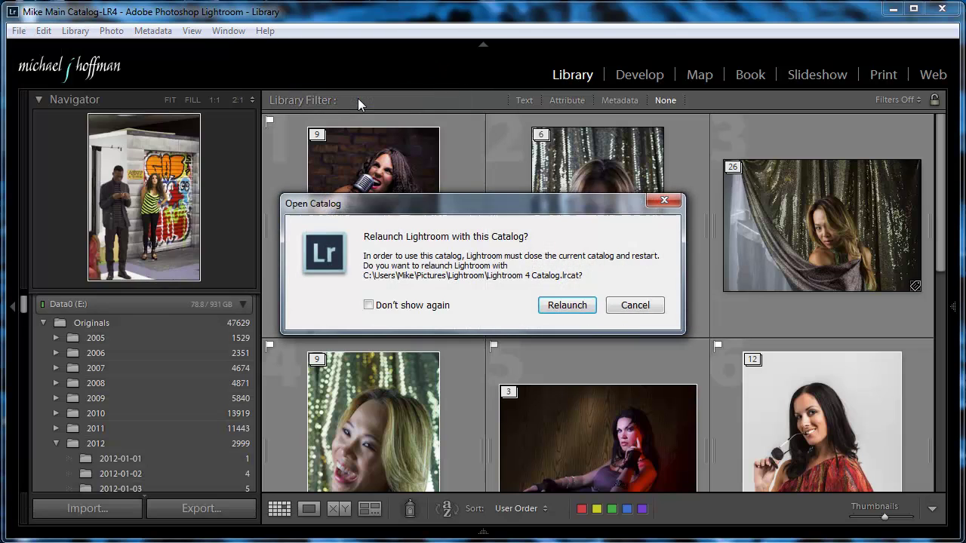
Step: Relaunch without backing up, expand the Catalog and Folders panels, and open a centred Explorer window
{"action": "left_click", "coordinate": [566, 306]}
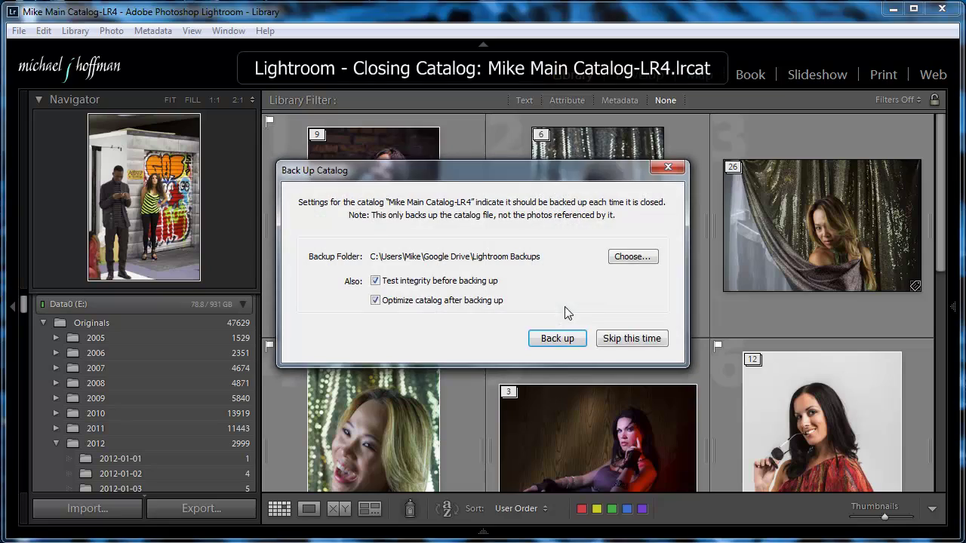
{"action": "left_click", "coordinate": [626, 340]}
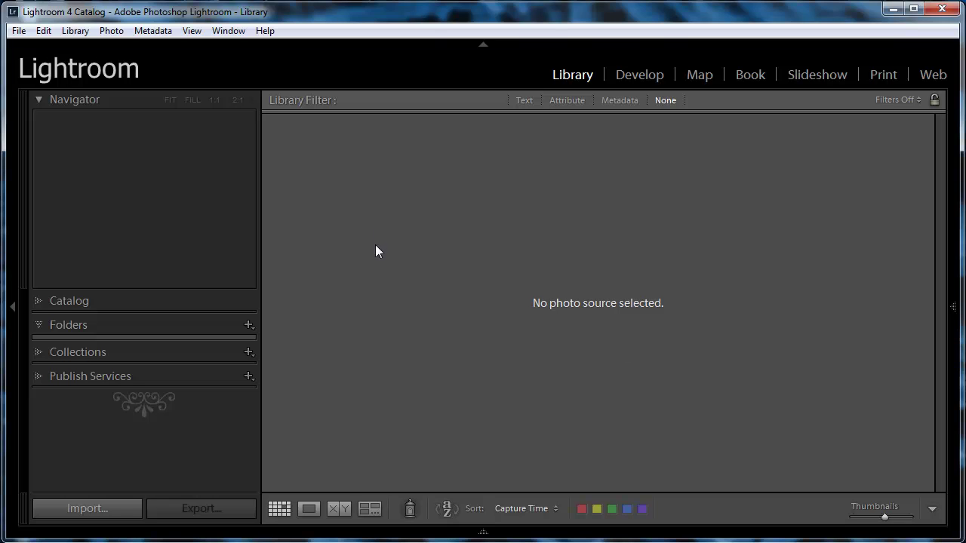
{"action": "left_click", "coordinate": [38, 301]}
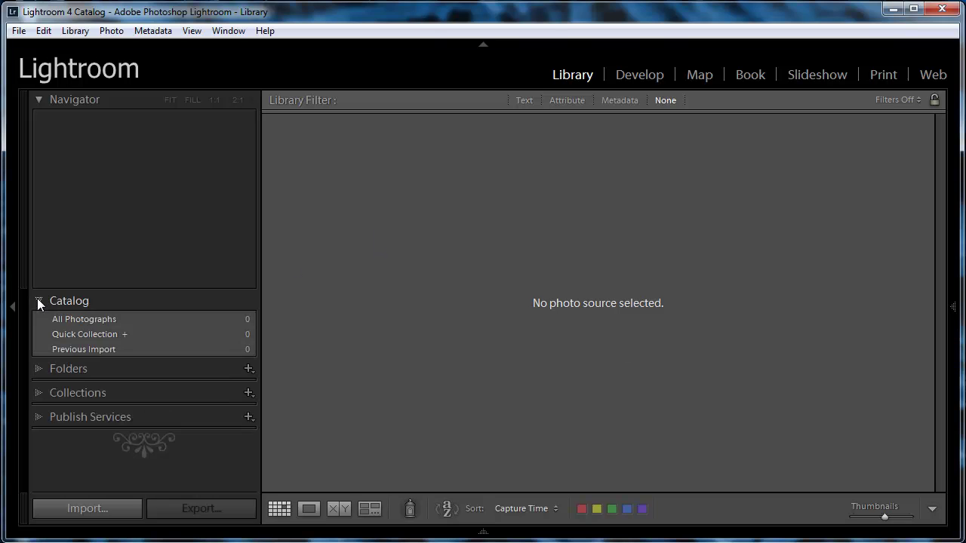
{"action": "left_click", "coordinate": [38, 369]}
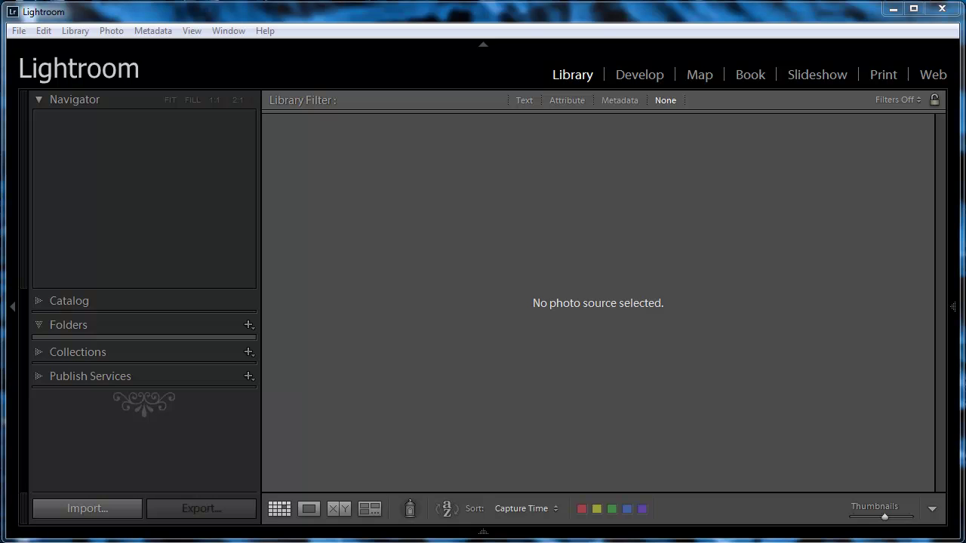
{"action": "key", "text": "super+e"}
{"action": "left_click_drag", "start_coordinate": [764, 290], "coordinate": [680, 151]}
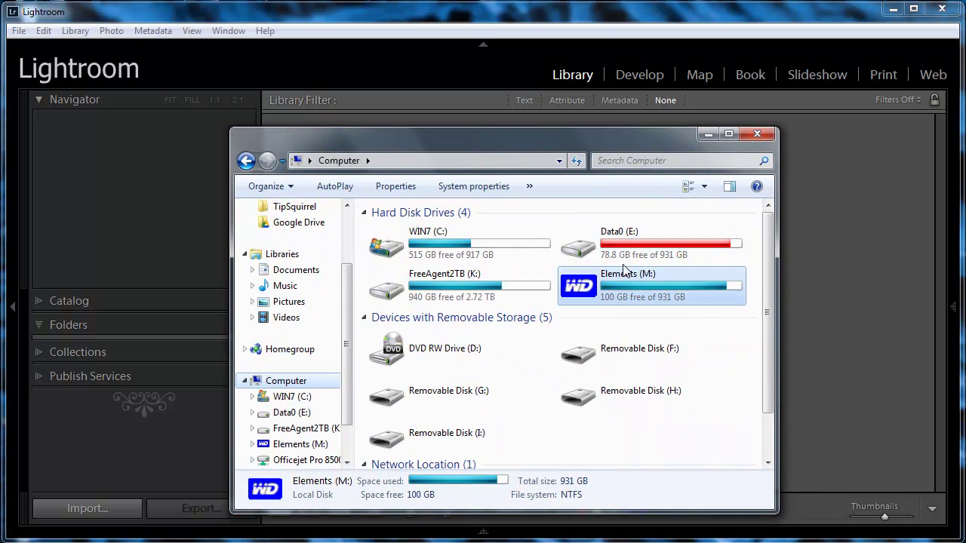
{"action": "mouse_move", "coordinate": [617, 293]}
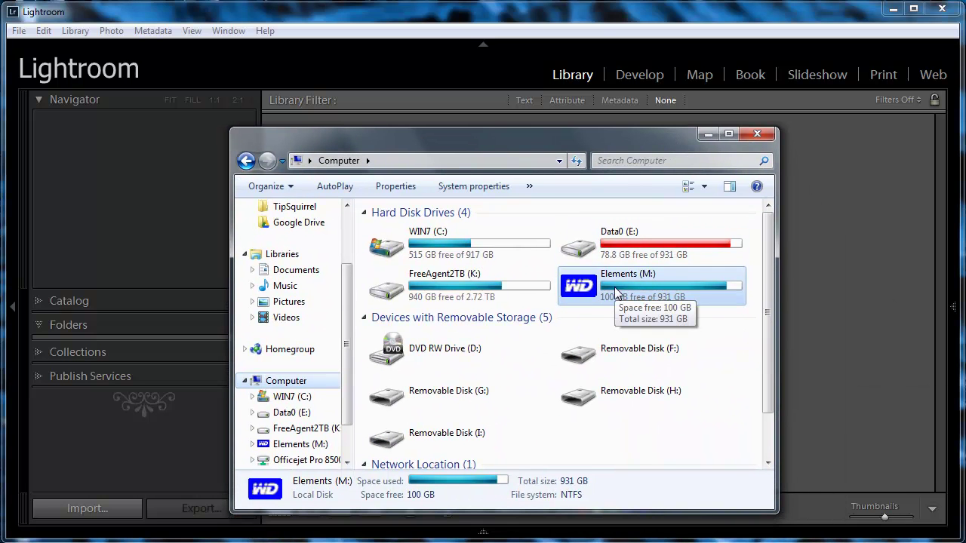
{"action": "double_click", "coordinate": [643, 281]}
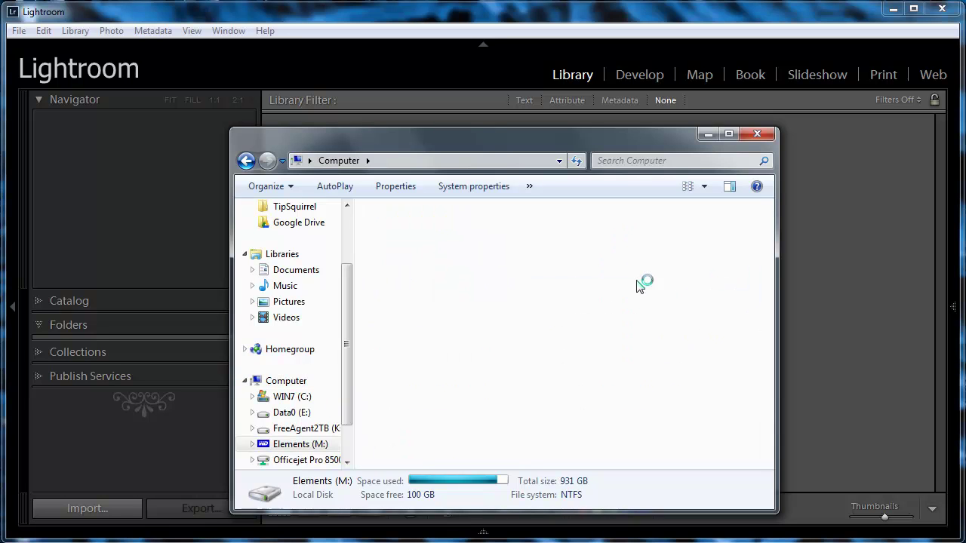
{"action": "double_click", "coordinate": [409, 308]}
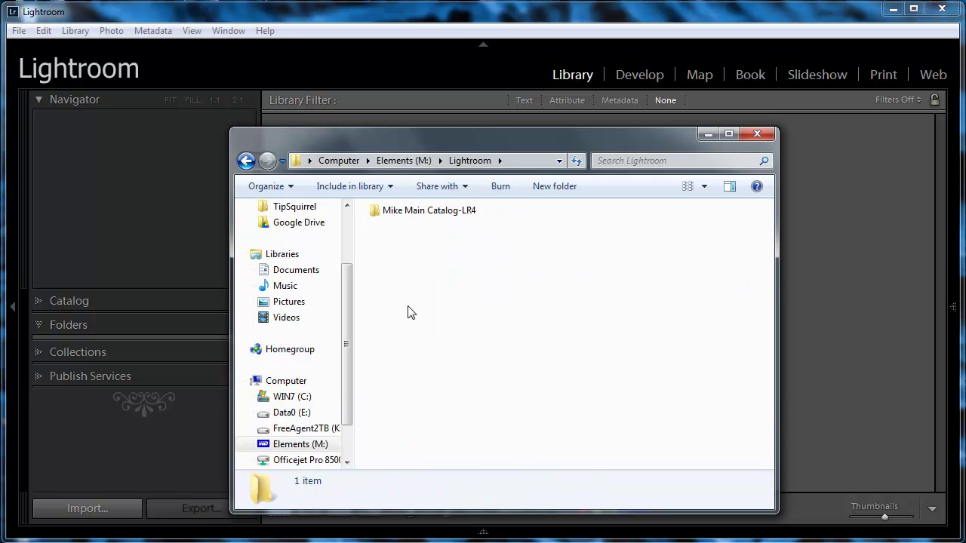
{"action": "double_click", "coordinate": [430, 211]}
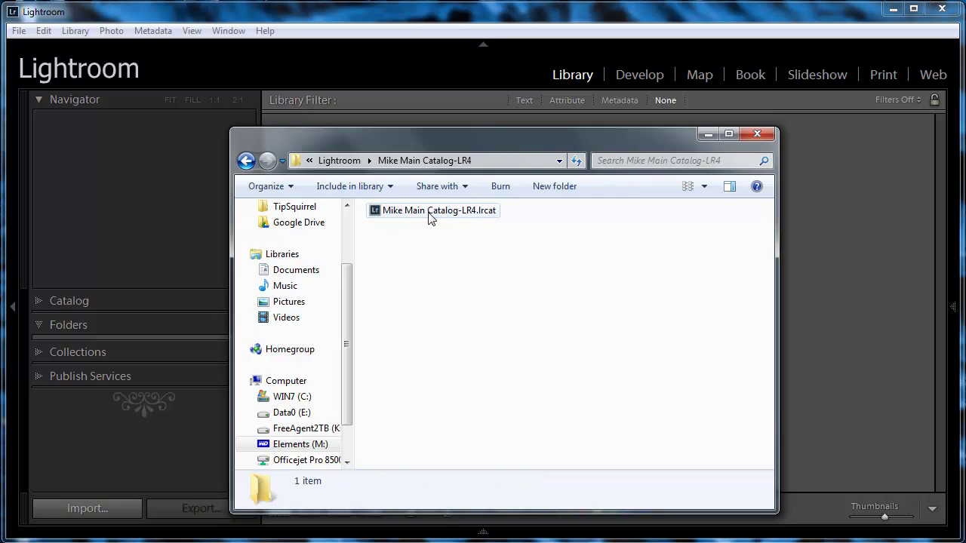
{"action": "left_click", "coordinate": [340, 161]}
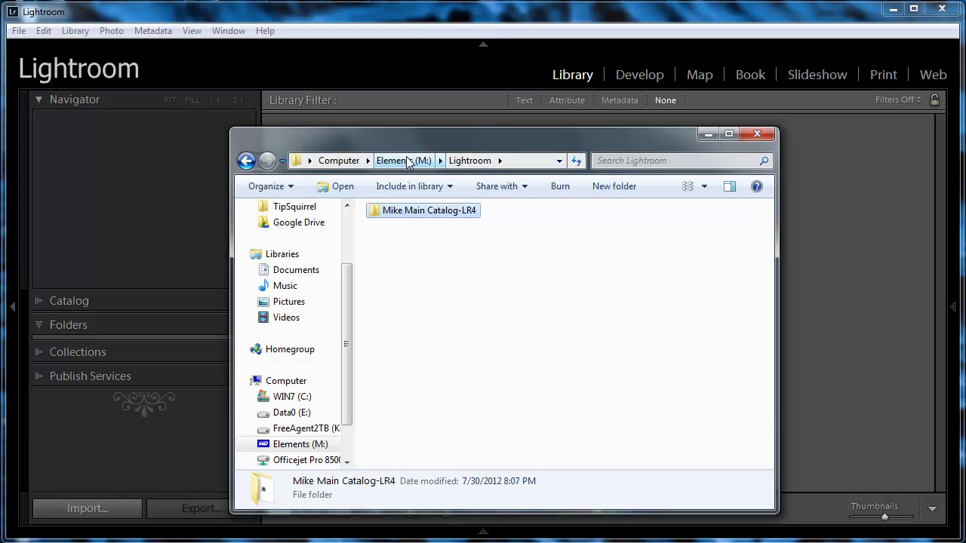
{"action": "left_click", "coordinate": [406, 160]}
{"action": "double_click", "coordinate": [405, 325]}
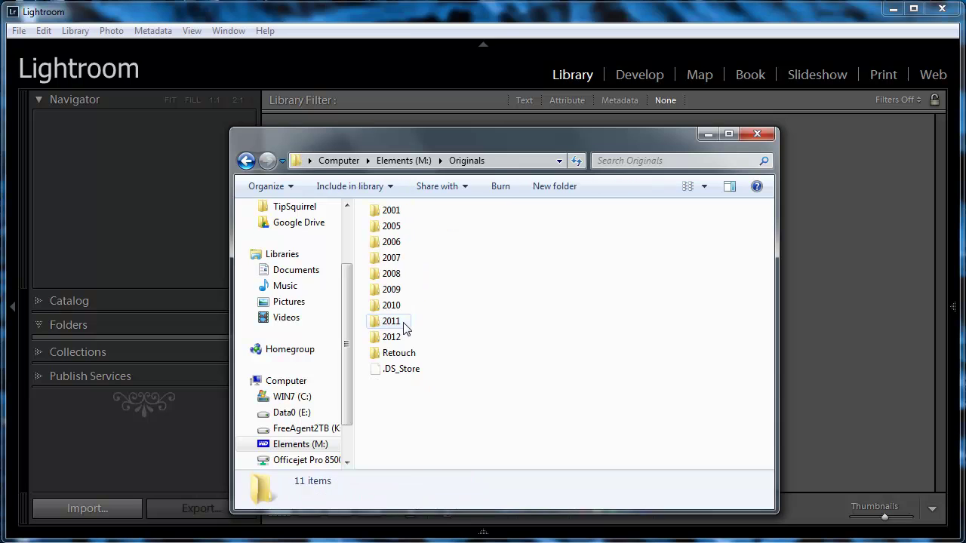
{"action": "left_click", "coordinate": [403, 160]}
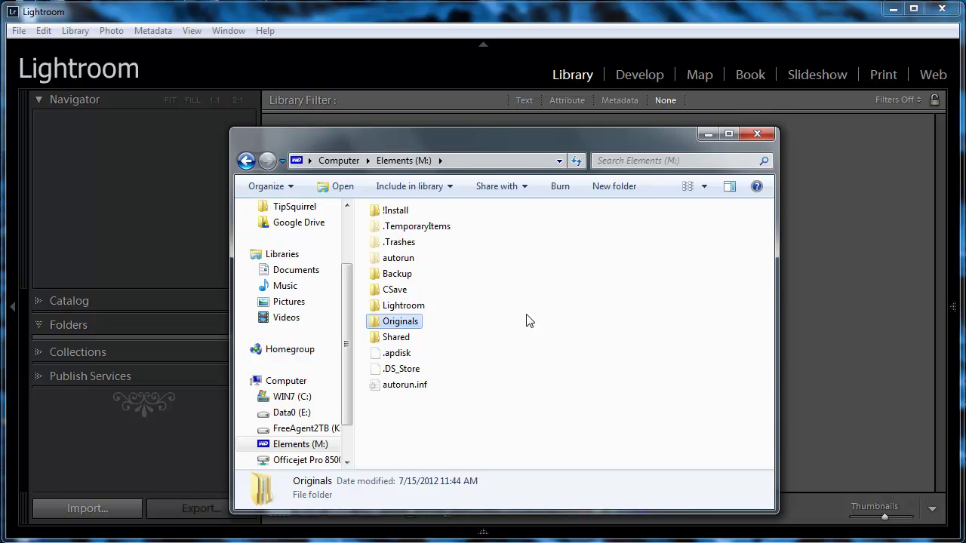
{"action": "left_click", "coordinate": [339, 161]}
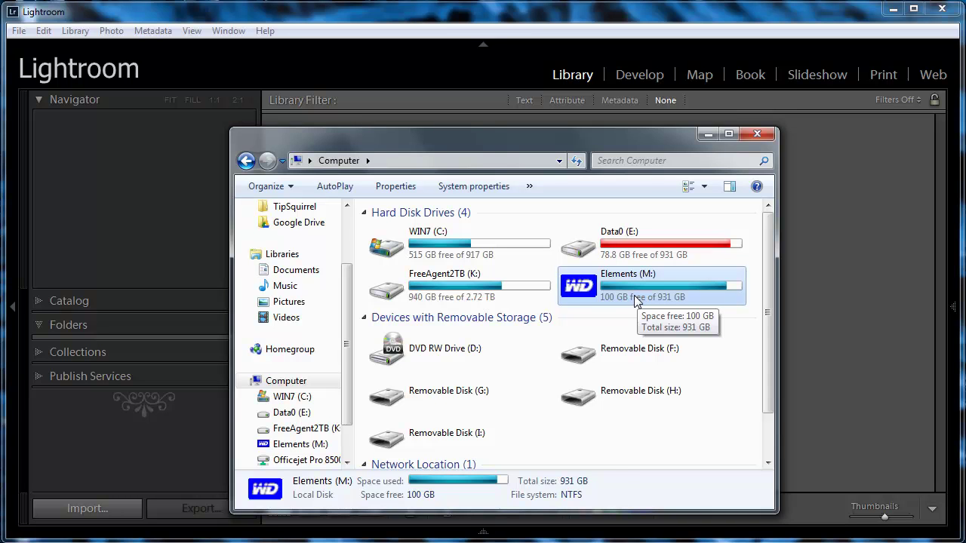
Step: Via File > Open Catalog, open Mike Main Catalog-LR4.lrcat from Elements (M:) > Lightroom
{"action": "left_click", "coordinate": [343, 19]}
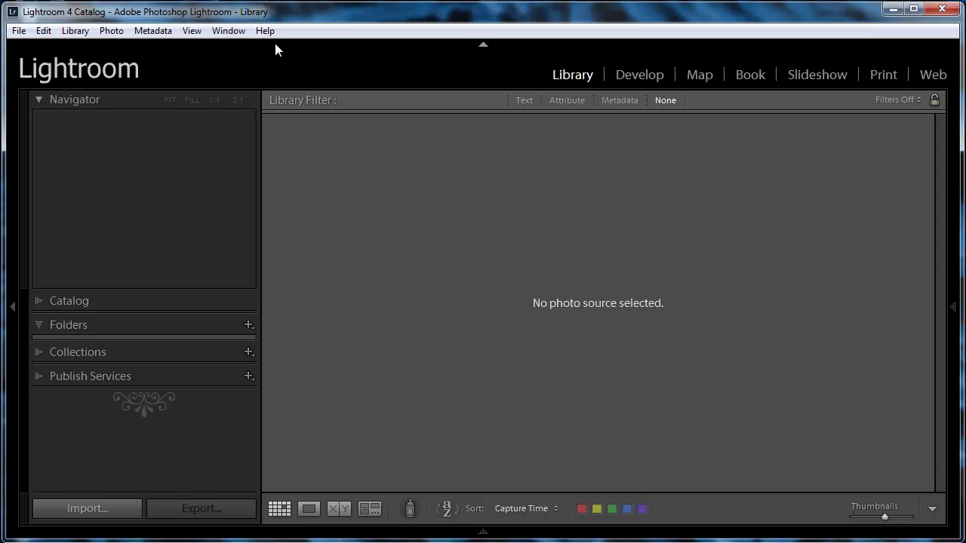
{"action": "left_click", "coordinate": [18, 31]}
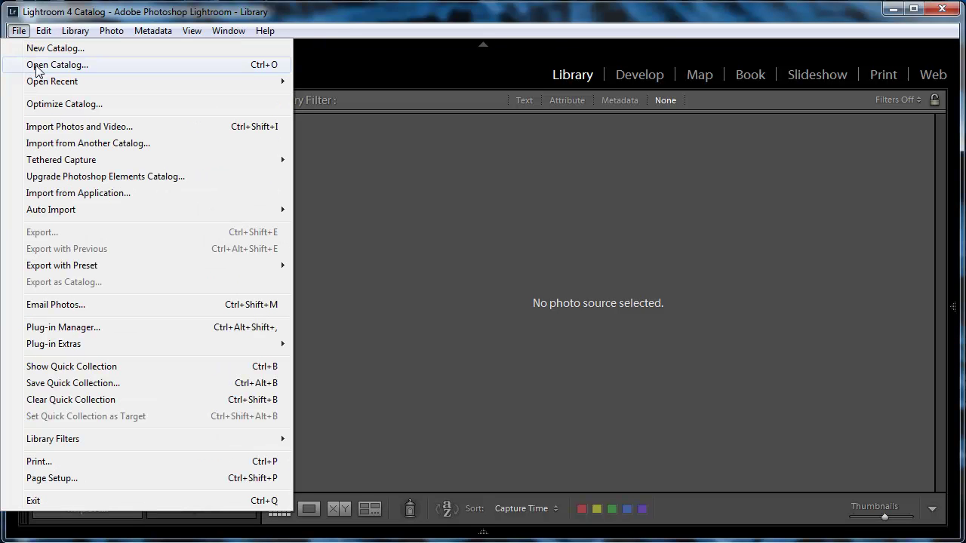
{"action": "left_click", "coordinate": [38, 66]}
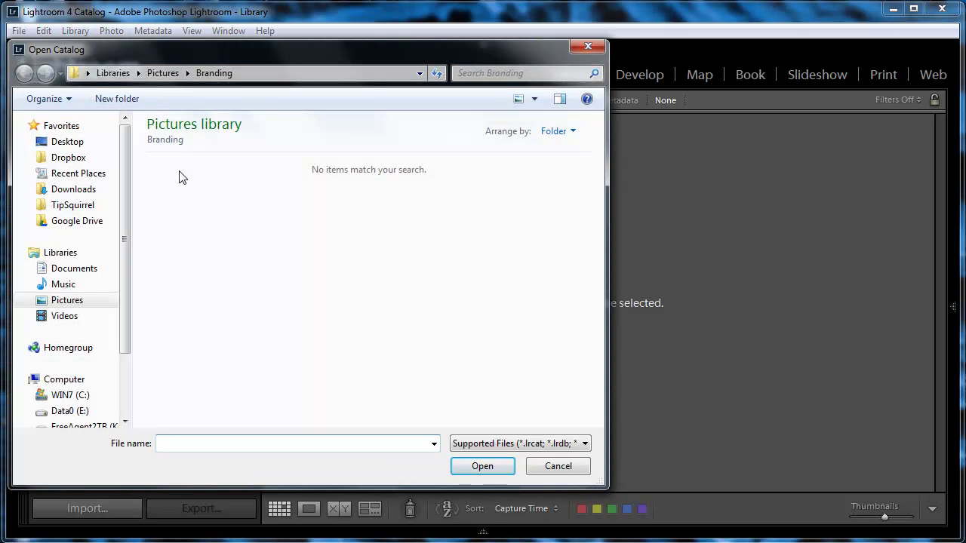
{"action": "left_click_drag", "start_coordinate": [124, 264], "coordinate": [126, 365]}
{"action": "left_click", "coordinate": [85, 366]}
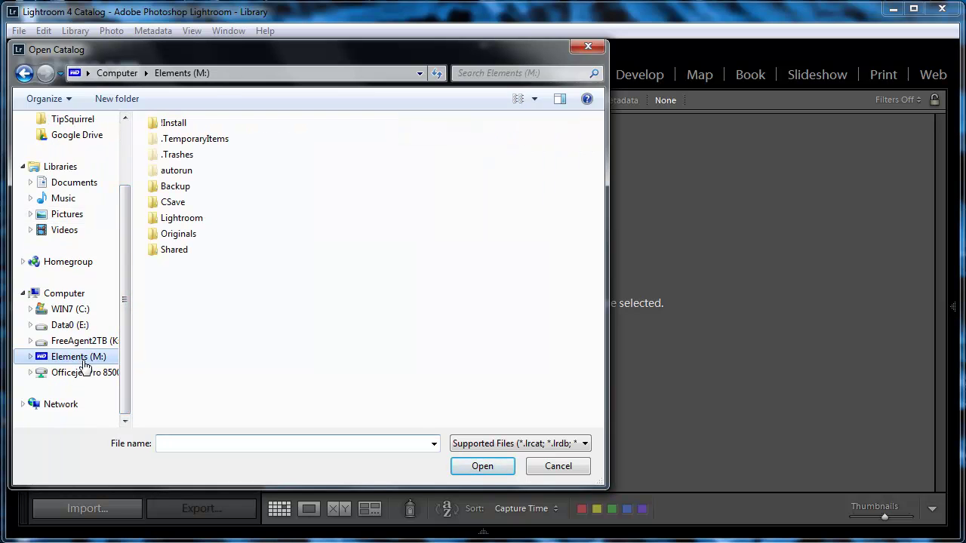
{"action": "double_click", "coordinate": [186, 221]}
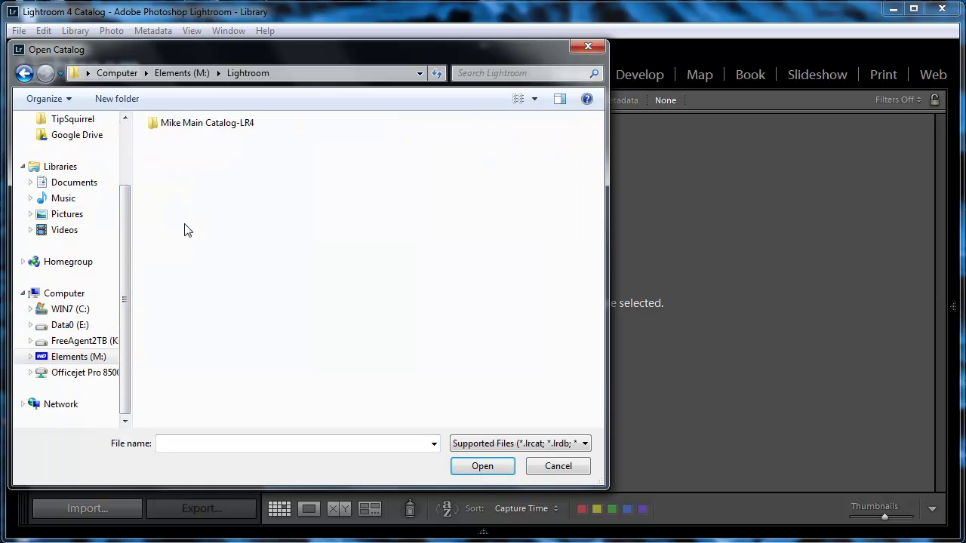
{"action": "double_click", "coordinate": [215, 127]}
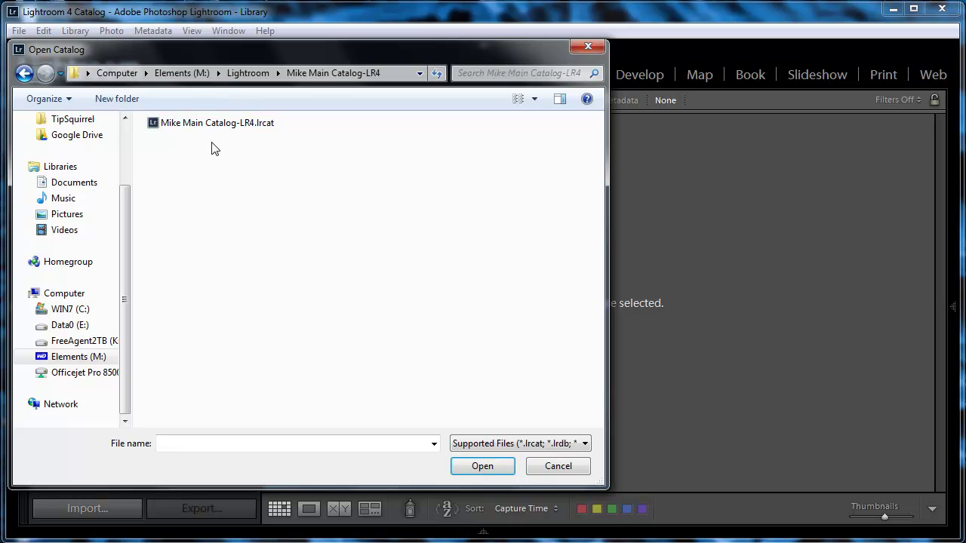
{"action": "left_click", "coordinate": [231, 126]}
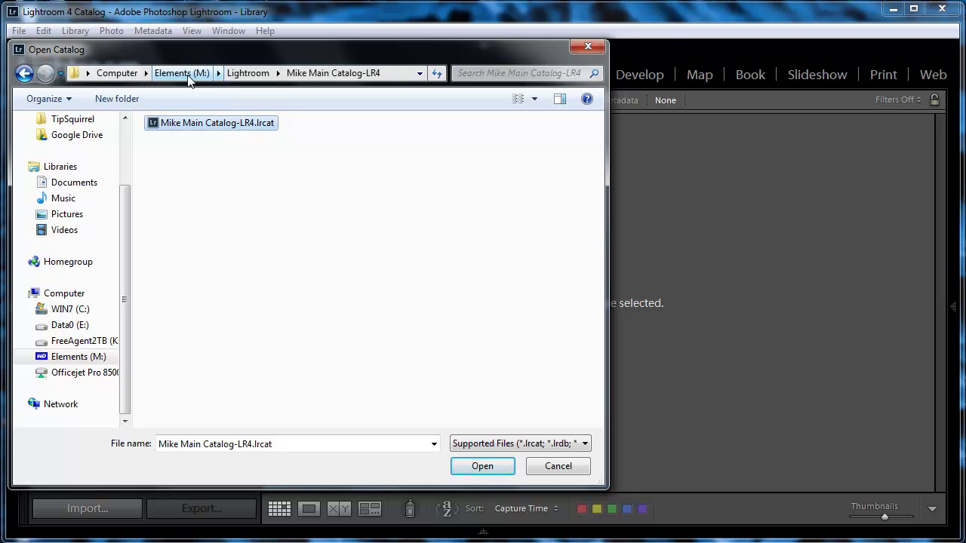
{"action": "left_click", "coordinate": [475, 466]}
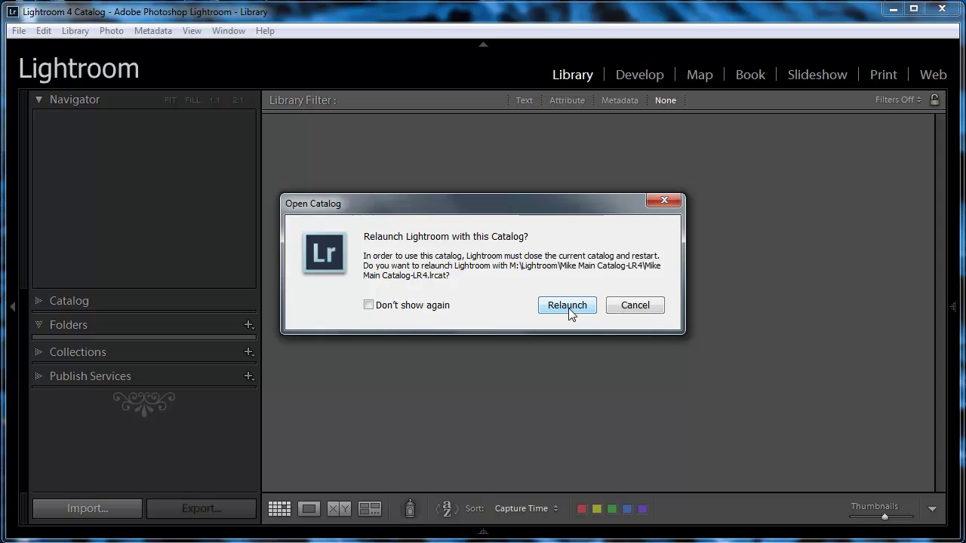
Step: Relaunch into Mike Main Catalog-LR4, skipping the catalog backup this time
{"action": "left_click", "coordinate": [569, 310]}
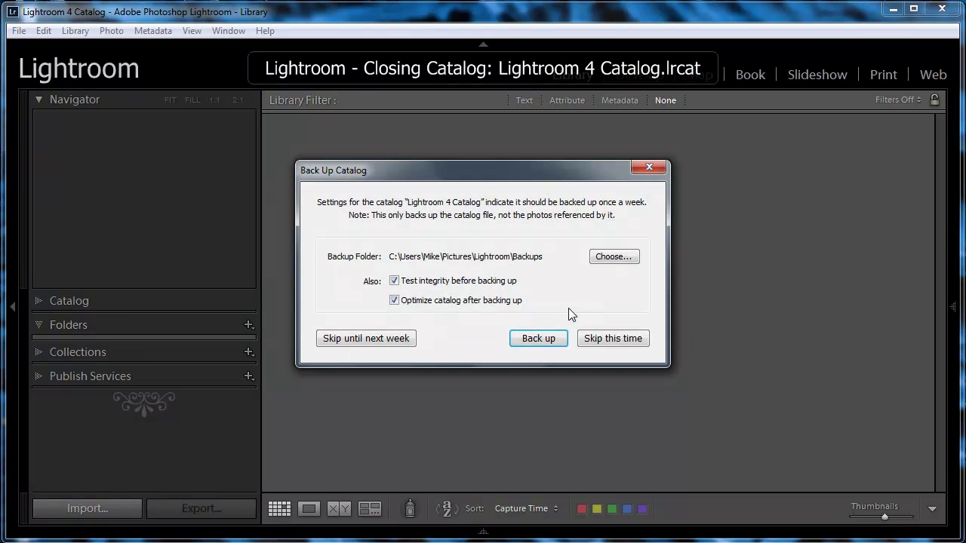
{"action": "left_click", "coordinate": [596, 342]}
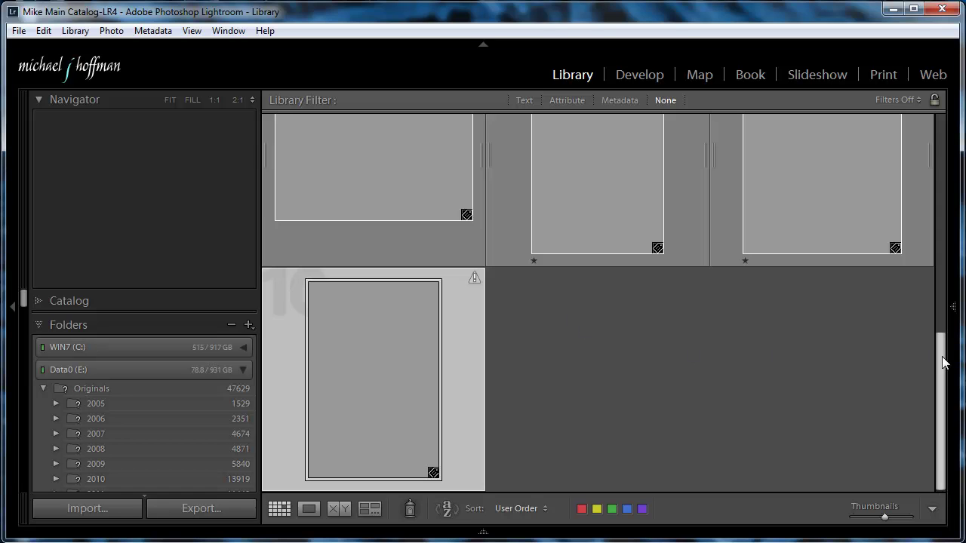
{"action": "left_click_drag", "start_coordinate": [942, 362], "coordinate": [927, 129]}
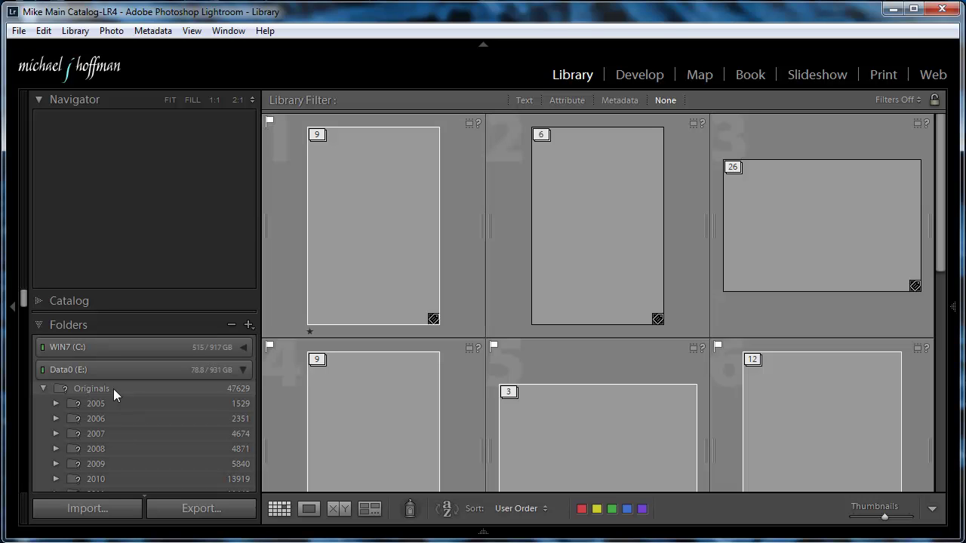
Step: Relink the missing Originals folder to M:\Originals, then expand Elements (M:) and Originals
{"action": "right_click", "coordinate": [113, 389]}
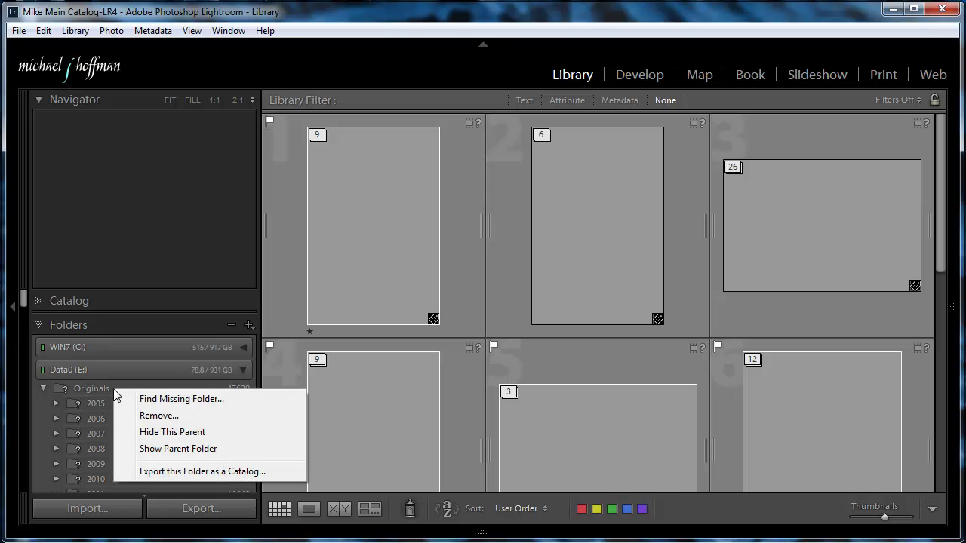
{"action": "left_click", "coordinate": [163, 404]}
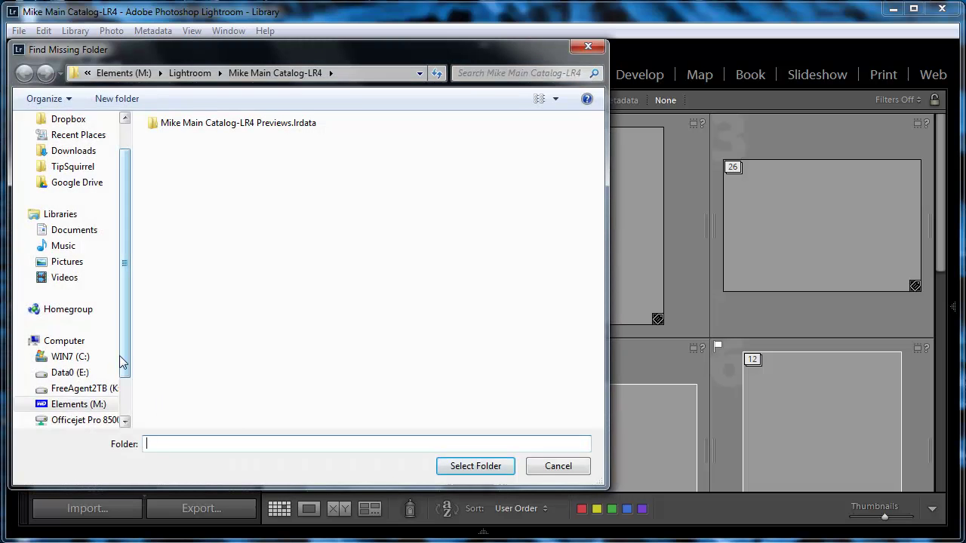
{"action": "left_click", "coordinate": [80, 405]}
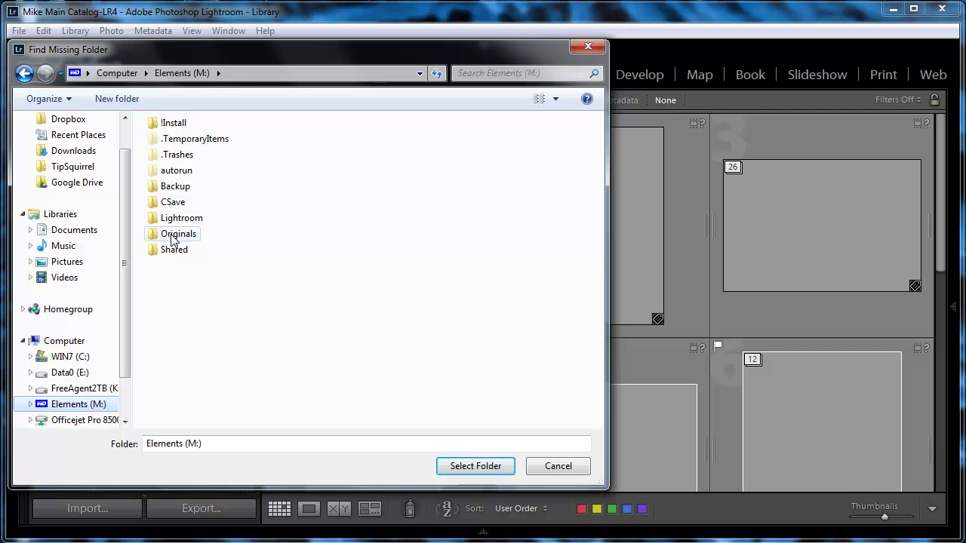
{"action": "left_click", "coordinate": [173, 239]}
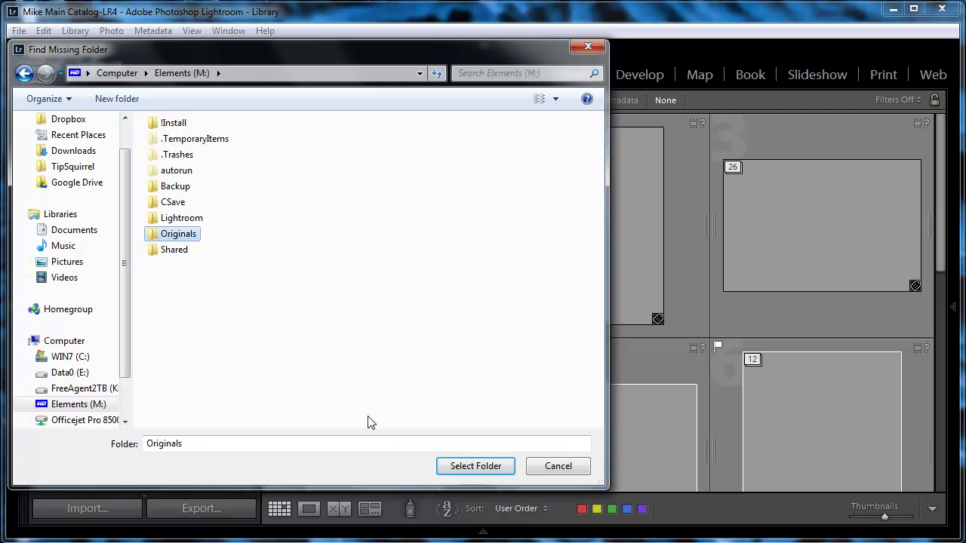
{"action": "left_click", "coordinate": [453, 467]}
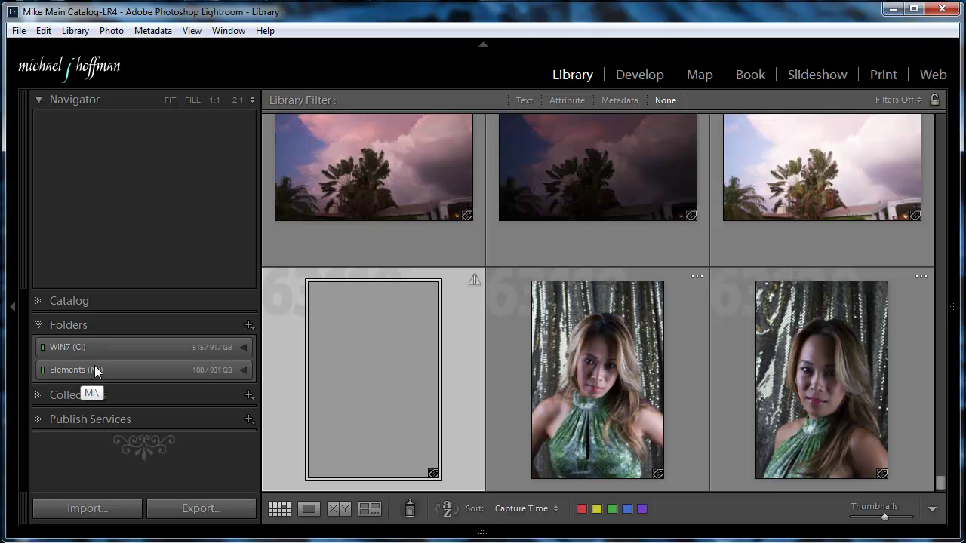
{"action": "left_click", "coordinate": [243, 370]}
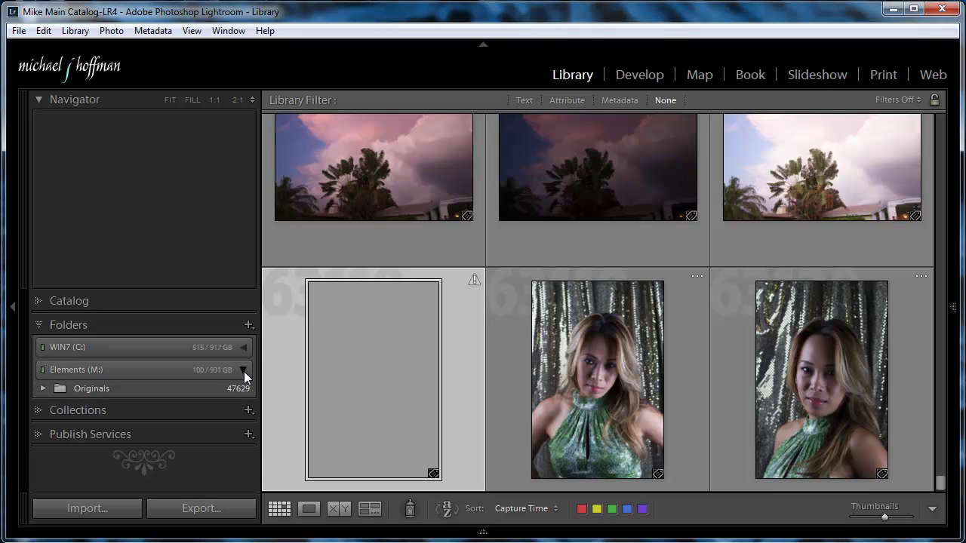
{"action": "left_click", "coordinate": [44, 389]}
Step: Expand the 2012 year folder and display the 79 portraits in 2012-07-10 Studio3
{"action": "scroll", "coordinate": [139, 406], "scroll_direction": "down", "scroll_amount": 3}
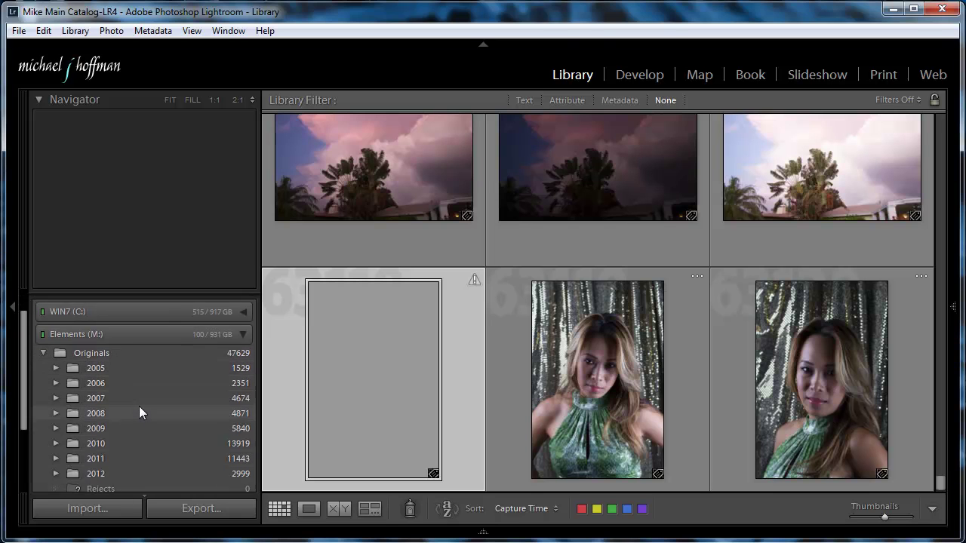
{"action": "scroll", "coordinate": [139, 406], "scroll_direction": "up", "scroll_amount": 3}
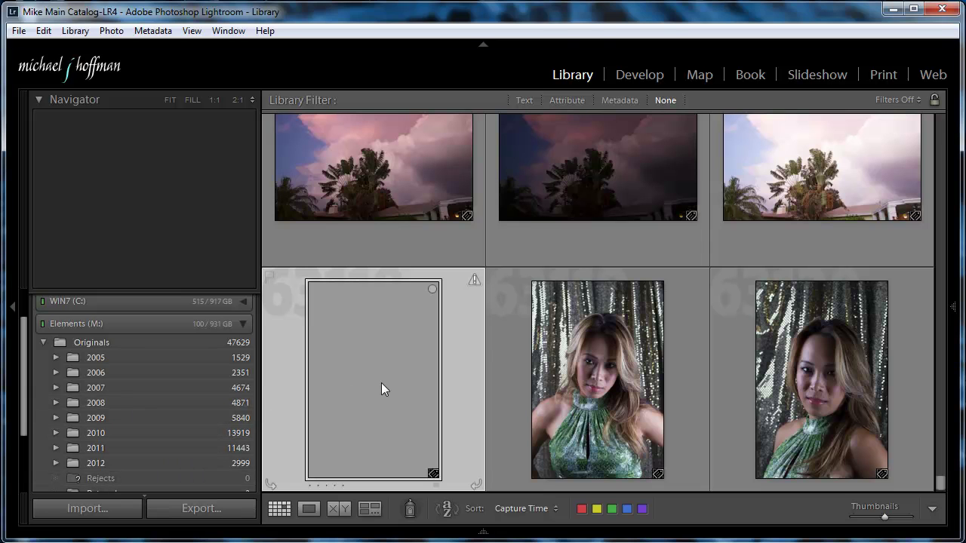
{"action": "scroll", "coordinate": [381, 383], "scroll_direction": "down", "scroll_amount": 3}
{"action": "left_click", "coordinate": [572, 340]}
{"action": "scroll", "coordinate": [453, 370], "scroll_direction": "up", "scroll_amount": 5}
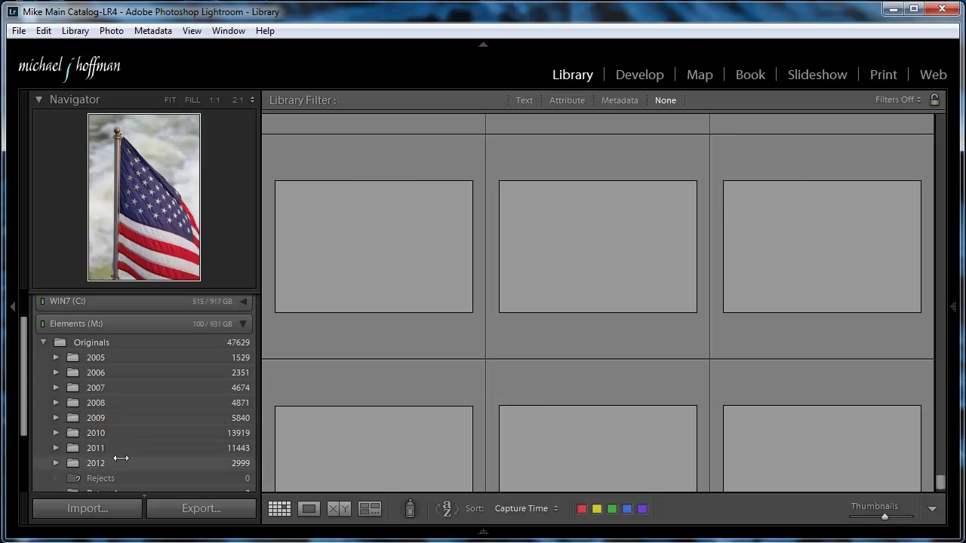
{"action": "left_click", "coordinate": [57, 463]}
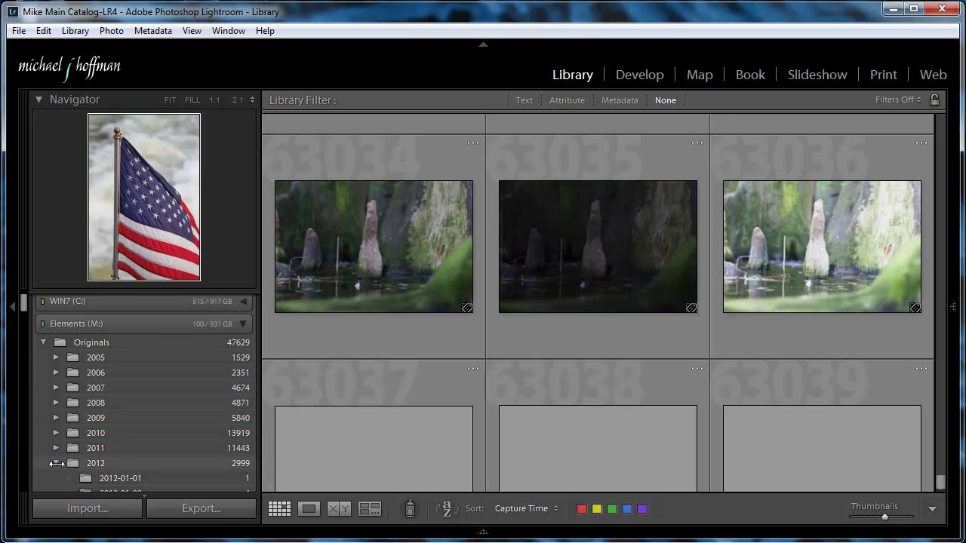
{"action": "scroll", "coordinate": [68, 453], "scroll_direction": "down", "scroll_amount": 10}
{"action": "scroll", "coordinate": [72, 442], "scroll_direction": "down", "scroll_amount": 10}
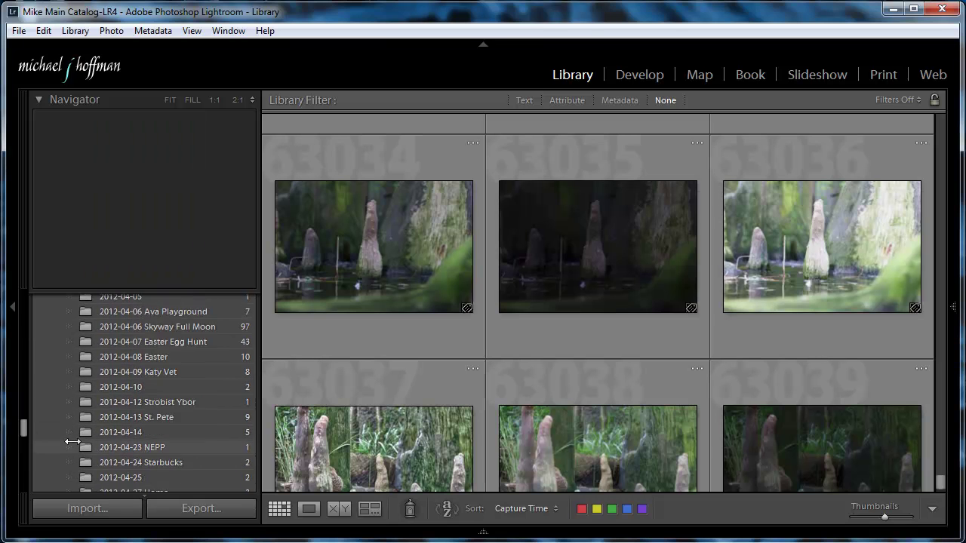
{"action": "scroll", "coordinate": [73, 441], "scroll_direction": "down", "scroll_amount": 10}
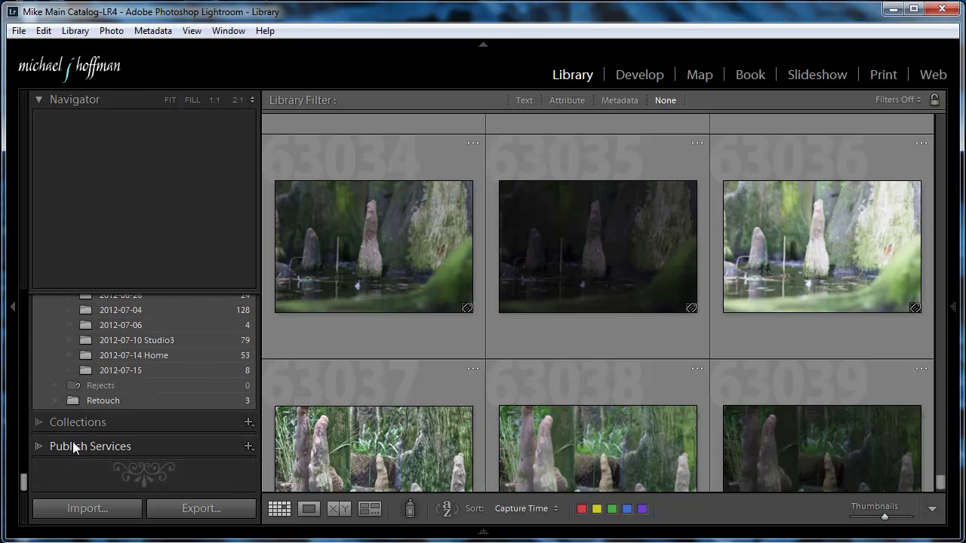
{"action": "left_click", "coordinate": [168, 341]}
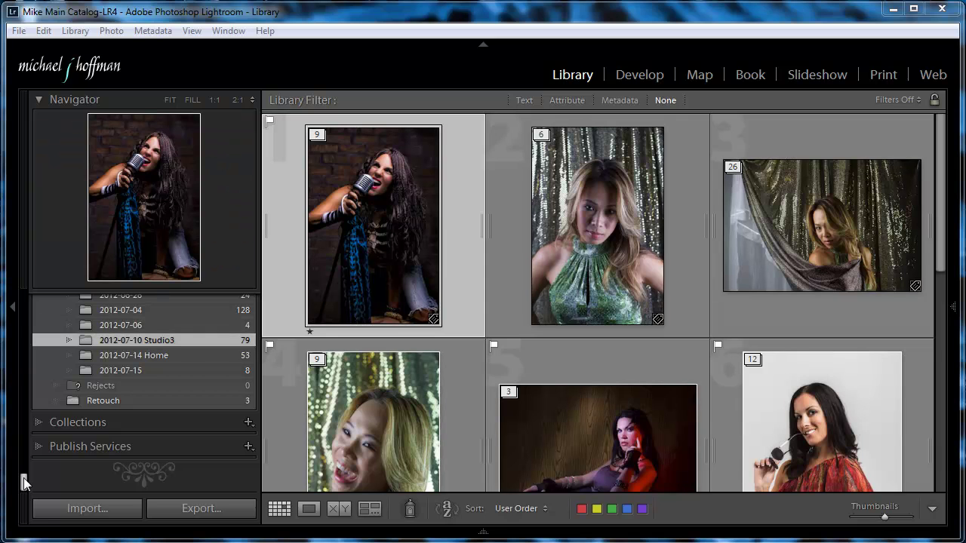
Step: Expand the Collections, Publish Services and Folders panels in the left-hand sidebar
{"action": "scroll", "coordinate": [24, 477], "scroll_direction": "up", "scroll_amount": 1}
{"action": "mouse_move", "coordinate": [24, 479]}
{"action": "left_mouse_down"}
{"action": "mouse_move", "coordinate": [24, 336]}
{"action": "mouse_move", "coordinate": [21, 483]}
{"action": "left_mouse_up"}
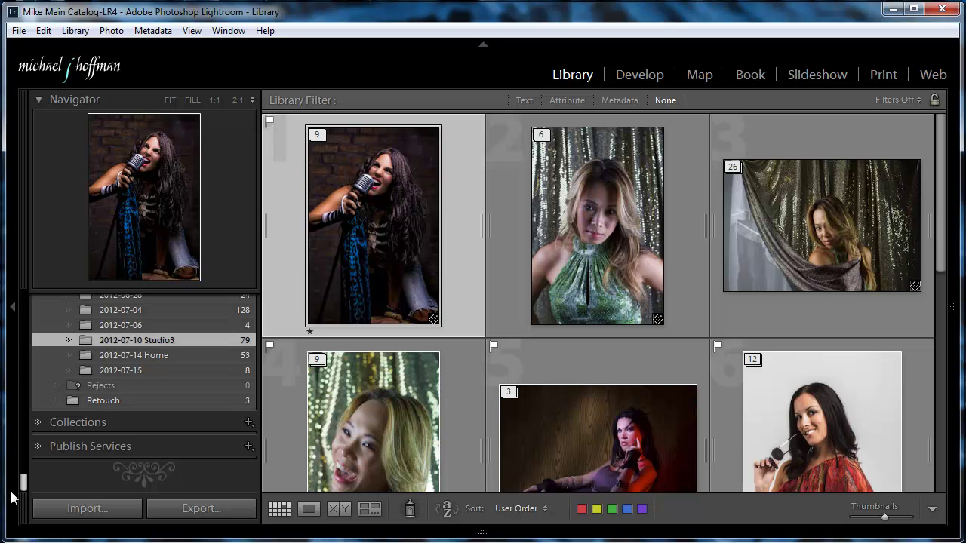
{"action": "left_click", "coordinate": [38, 422]}
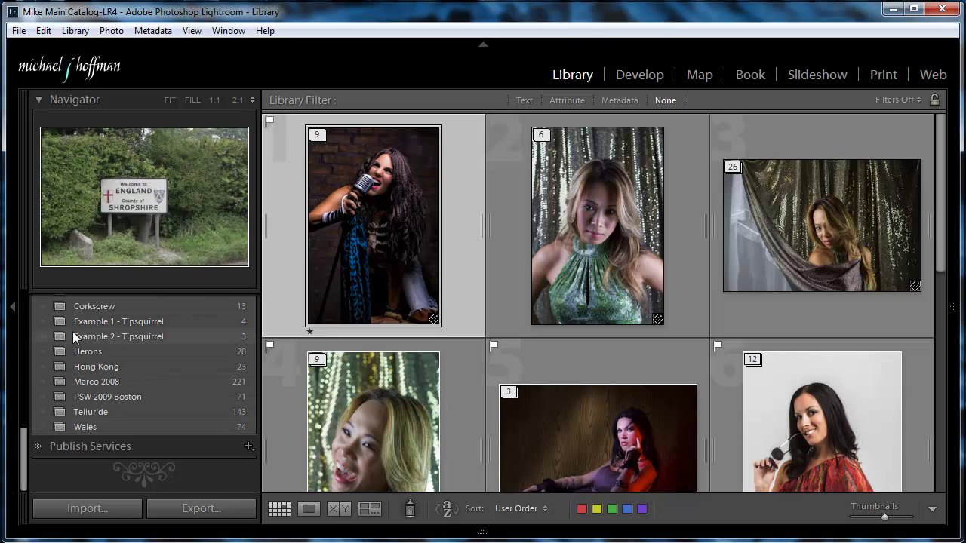
{"action": "left_click", "coordinate": [39, 444]}
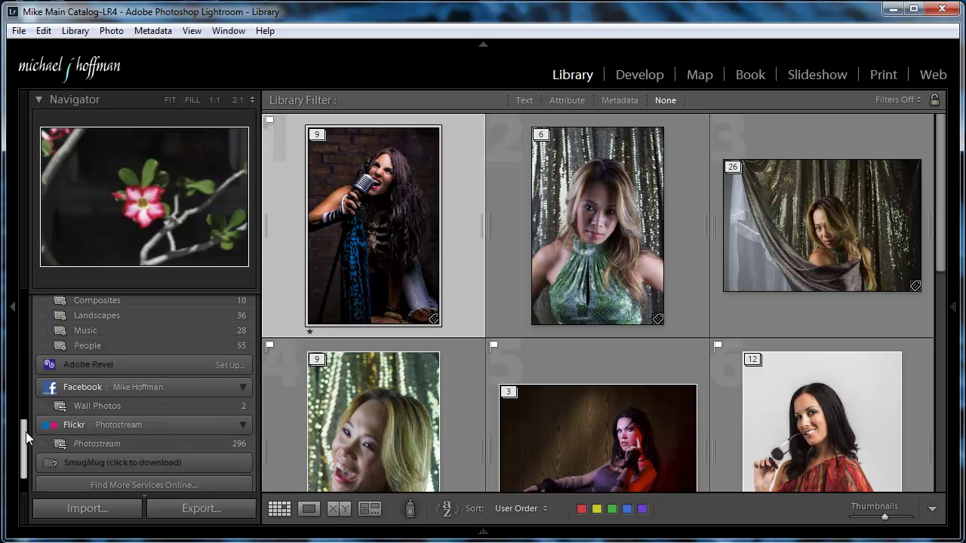
{"action": "left_click_drag", "start_coordinate": [21, 432], "coordinate": [27, 256]}
{"action": "left_click", "coordinate": [38, 325]}
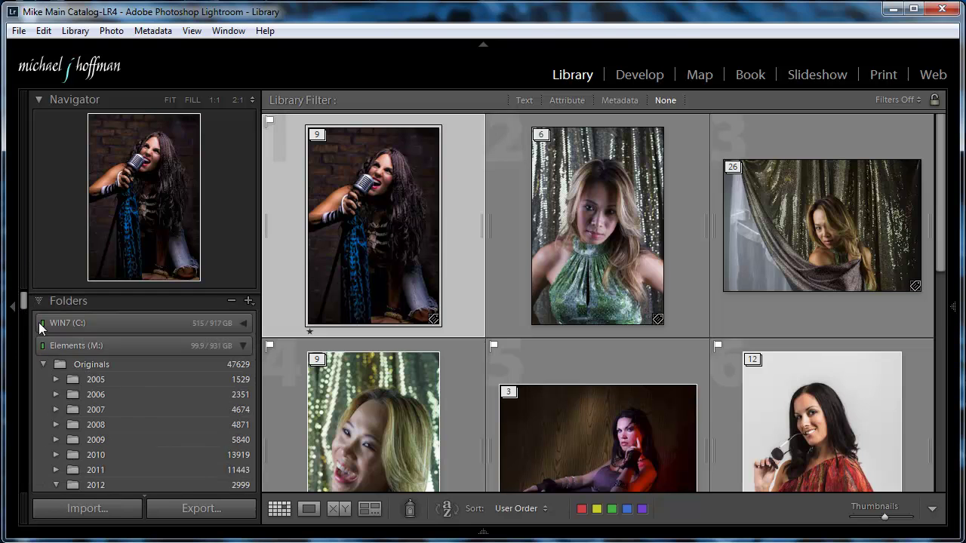